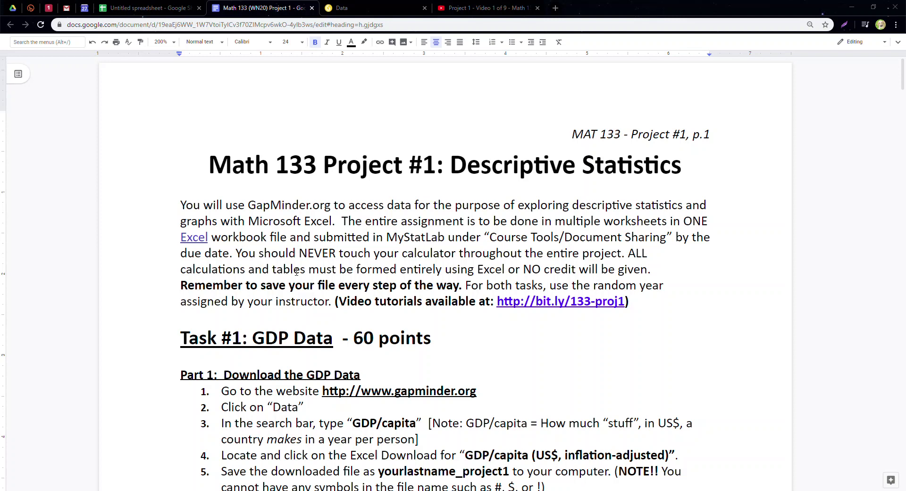
- Read the Math 133 Project #1 introduction and the Part 1 instructions on downloading the GDP data
scroll(199, 311, "down", 1)
scroll(199, 317, "down", 1)
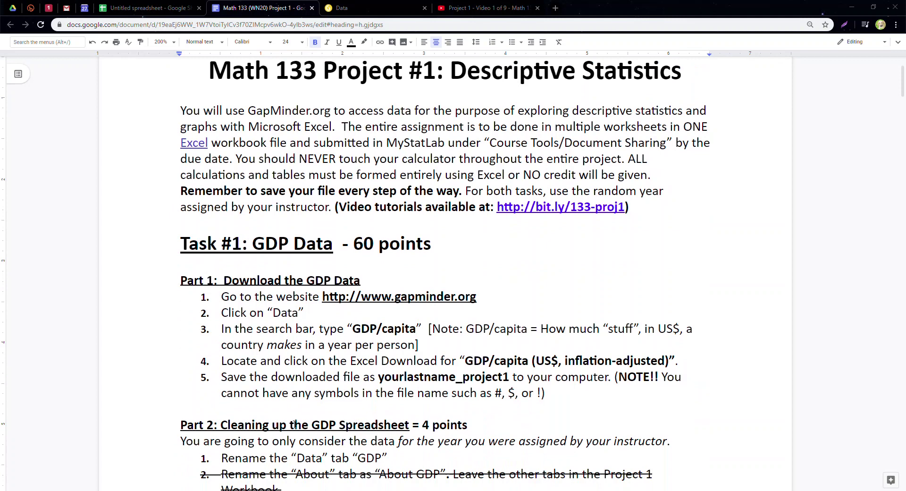
scroll(311, 420, "up", 2)
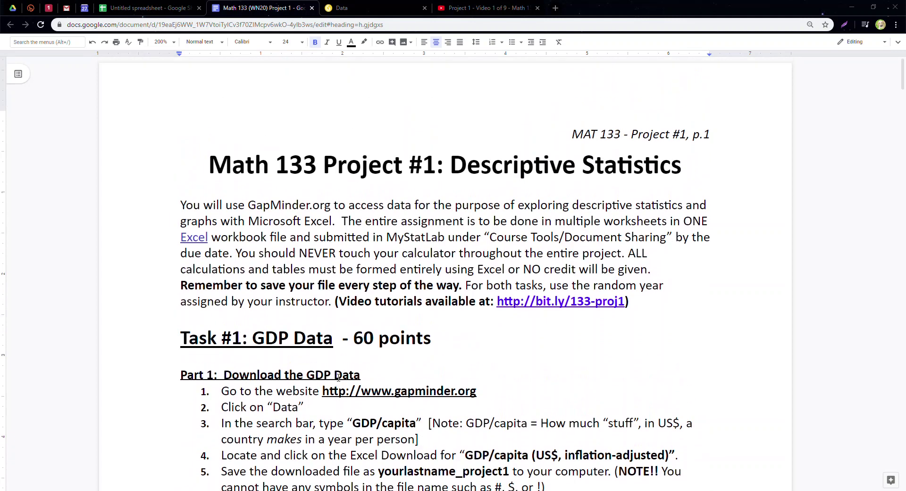
scroll(367, 237, "down", 1)
left_click(283, 177)
left_click(201, 158)
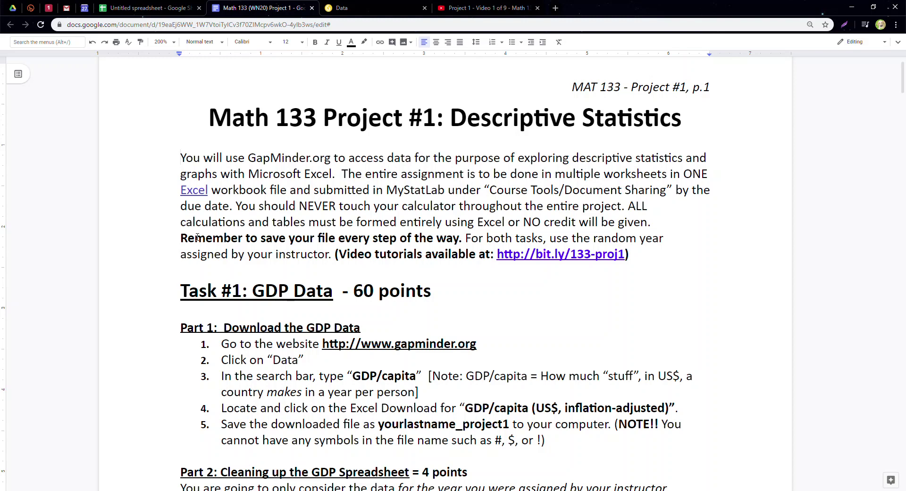
left_click_drag(180, 240, 459, 242)
left_click(444, 254)
left_click_drag(465, 240, 332, 255)
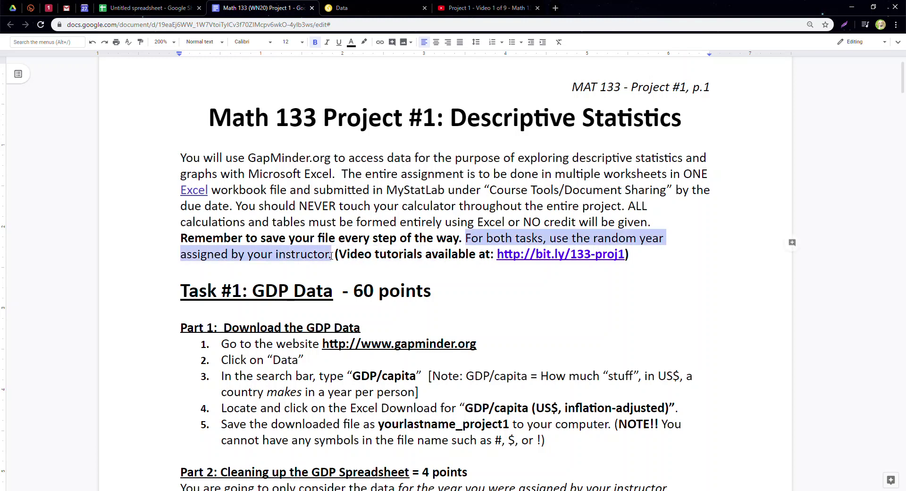
left_click(364, 255)
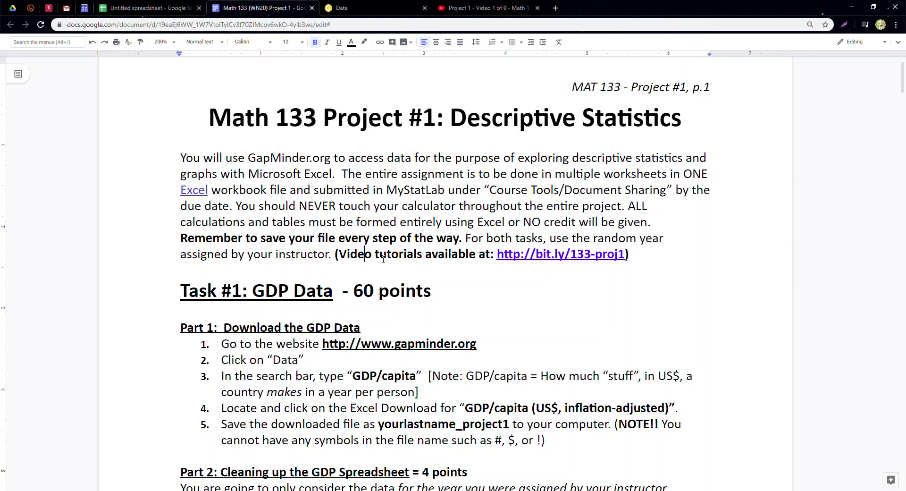
left_click_drag(392, 255, 485, 256)
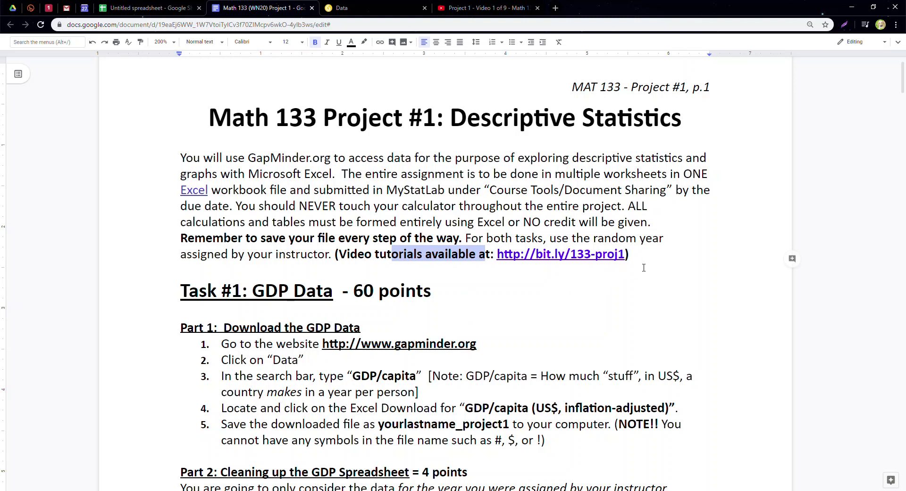
scroll(643, 268, "down", 1)
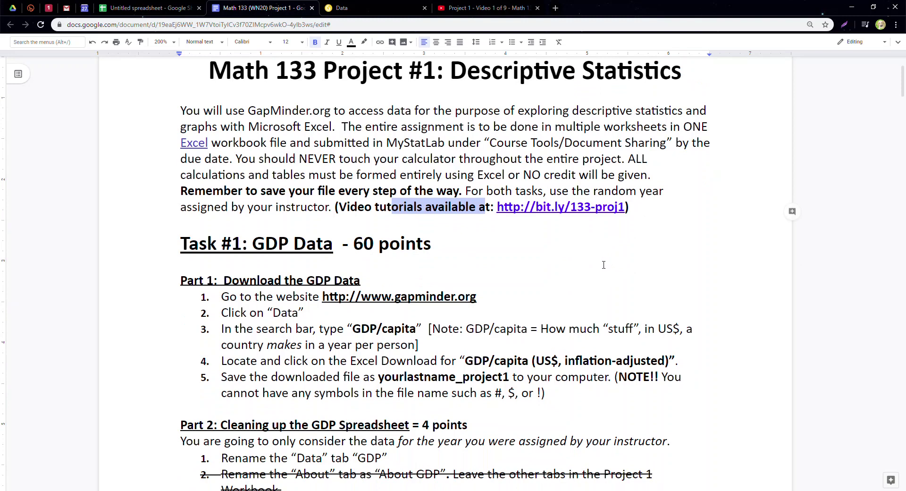
scroll(474, 274, "down", 1)
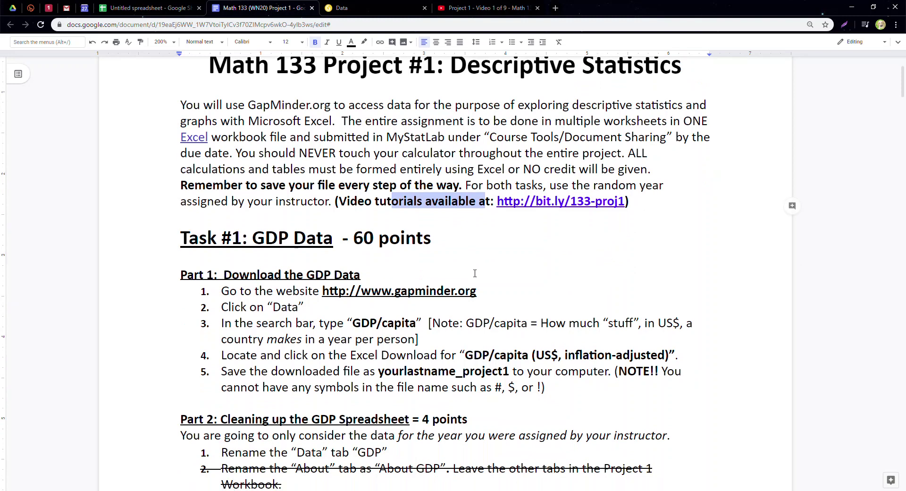
scroll(260, 193, "down", 1)
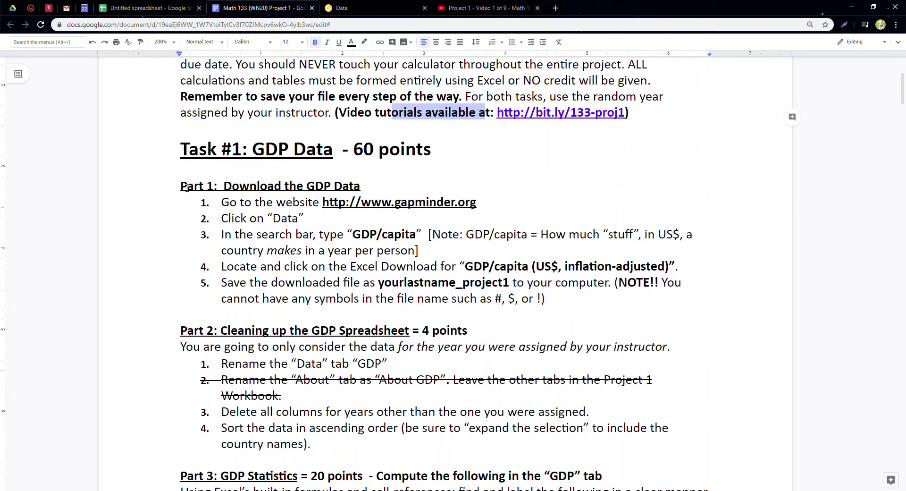
left_click_drag(186, 187, 364, 189)
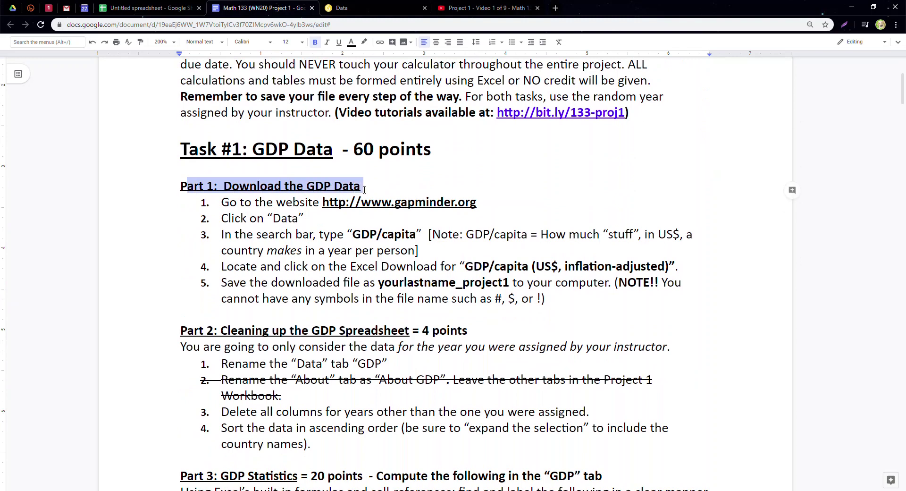
- Close the existing Data page, then load gapminder.org in a new browser tab and open the site's Data page
left_click(426, 8)
left_click(442, 8)
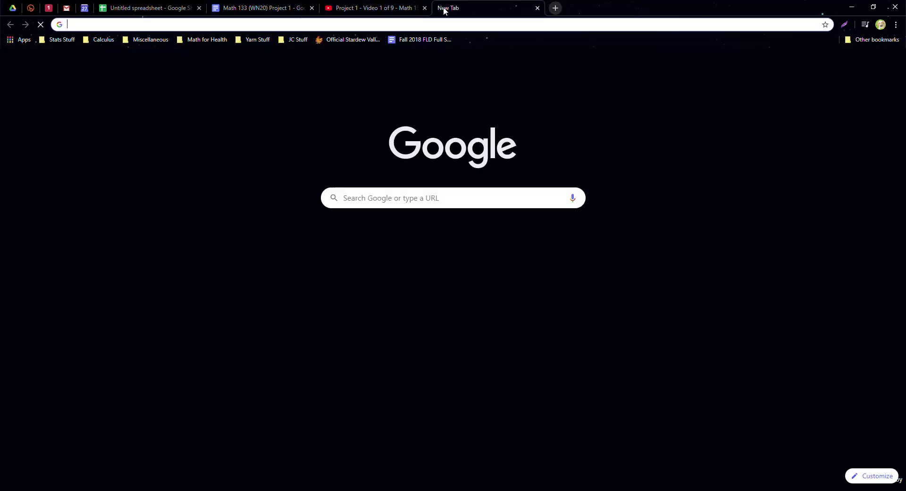
type("gapminder.org")
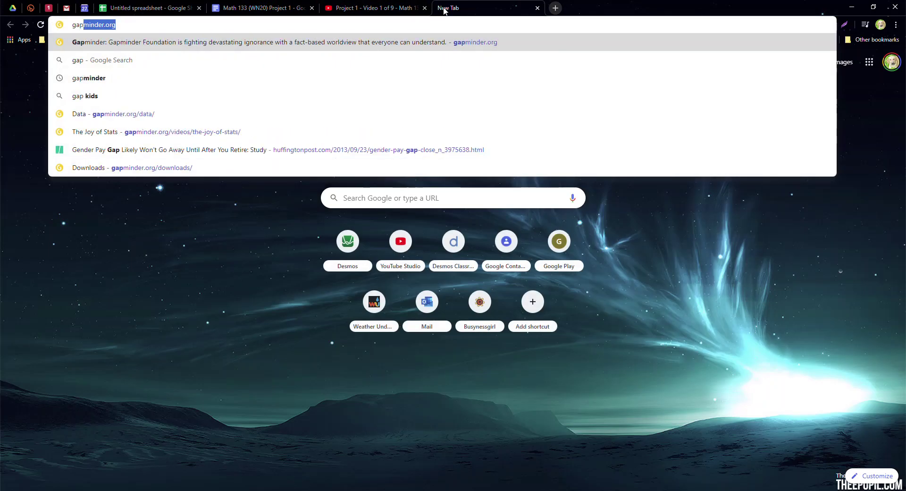
key("Return")
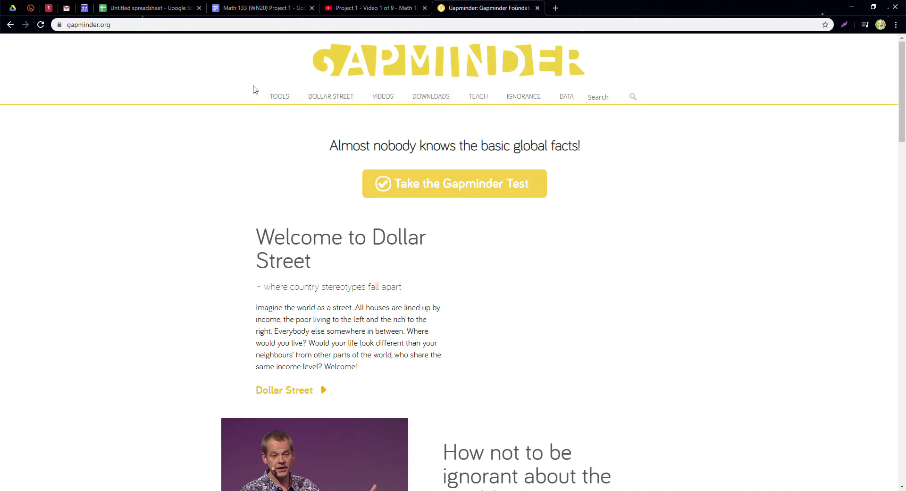
left_click(567, 98)
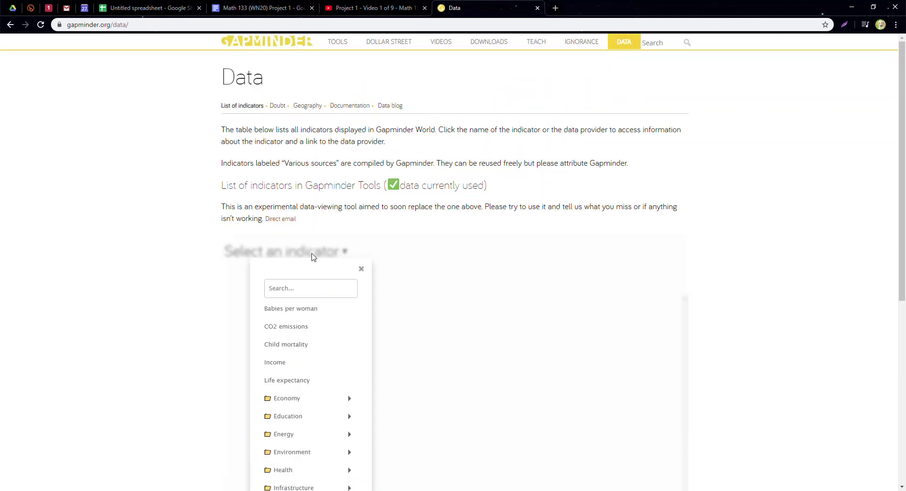
- Search the indicator list for GDP/capita and select the indicator GDP/capita (US$, inflation-adjusted)
scroll(311, 256, "down", 1)
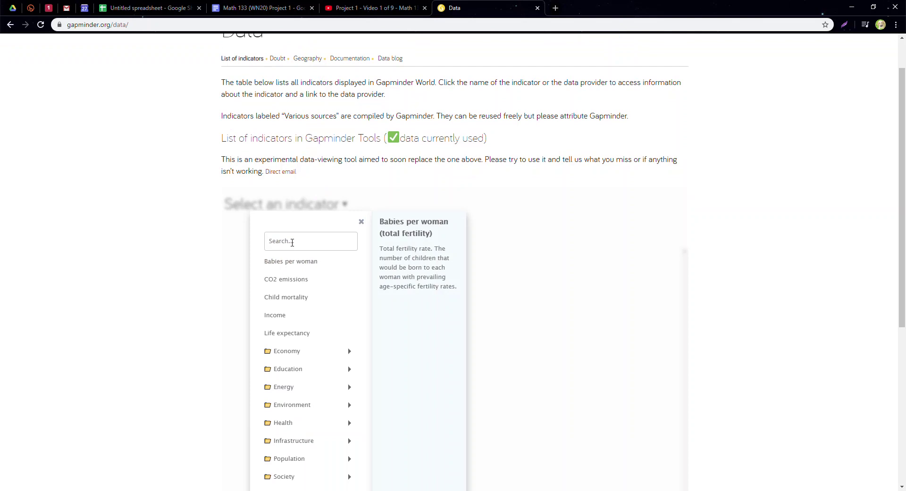
type("GDP")
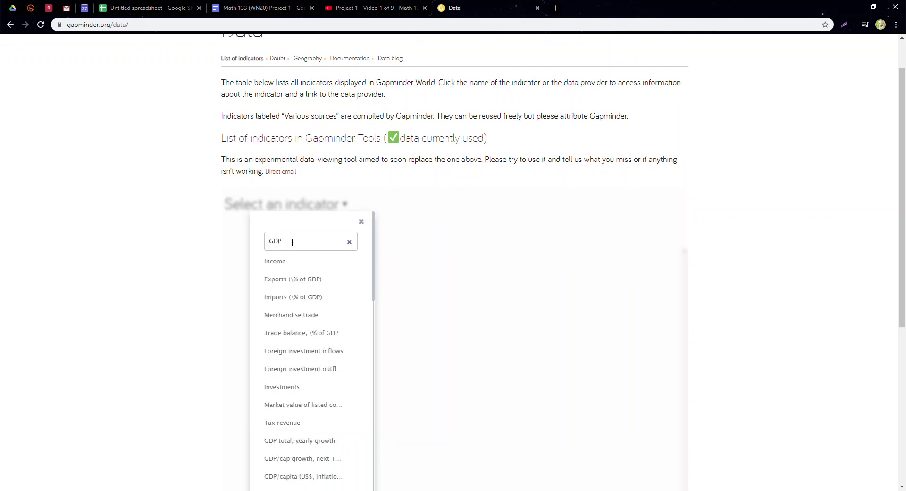
type("/capita")
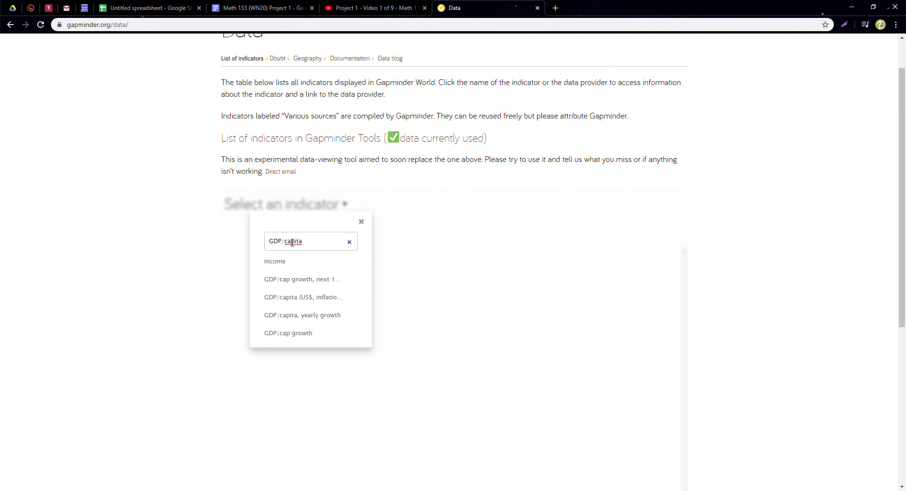
scroll(292, 242, "down", 1)
mouse_move(286, 253)
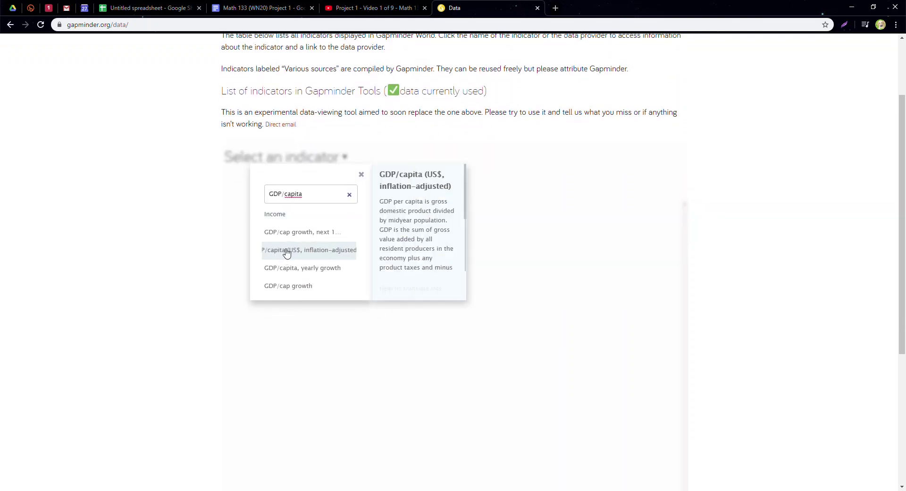
left_click(316, 253)
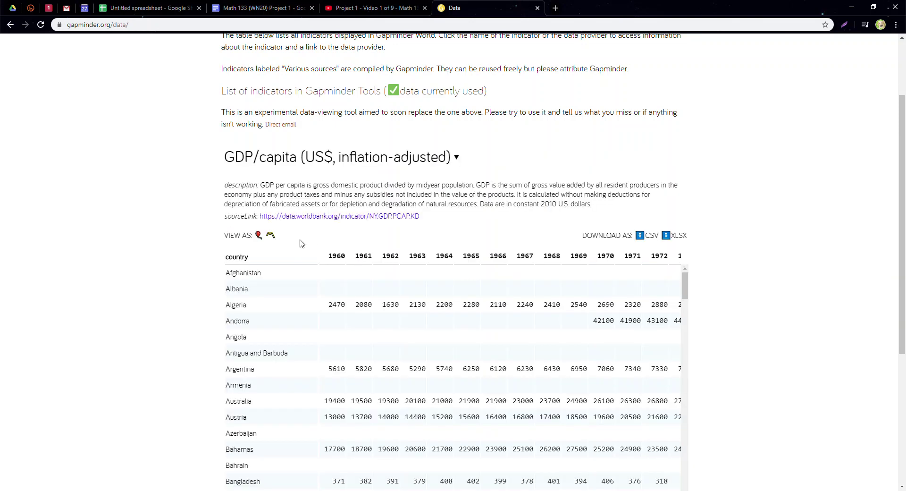
- Look through the GDP/capita country table and download it as an XLSX file
scroll(299, 240, "down", 2)
scroll(415, 354, "down", 8)
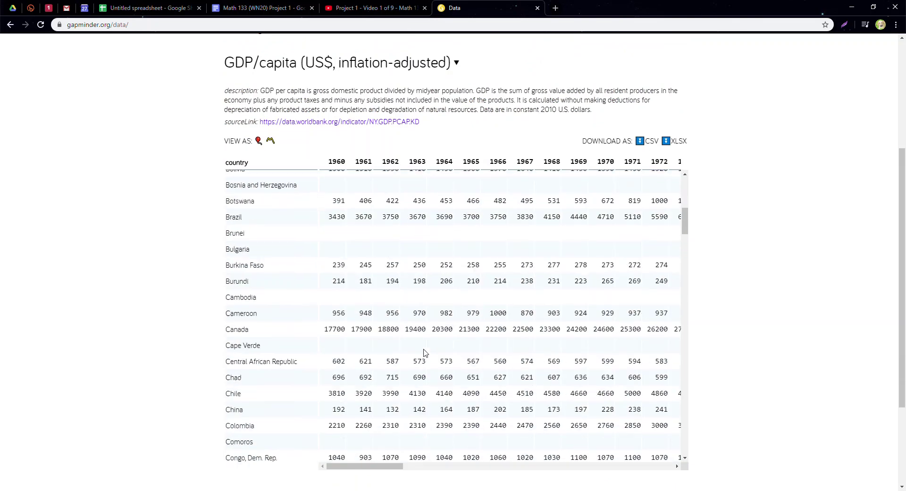
scroll(500, 359, "up", 10)
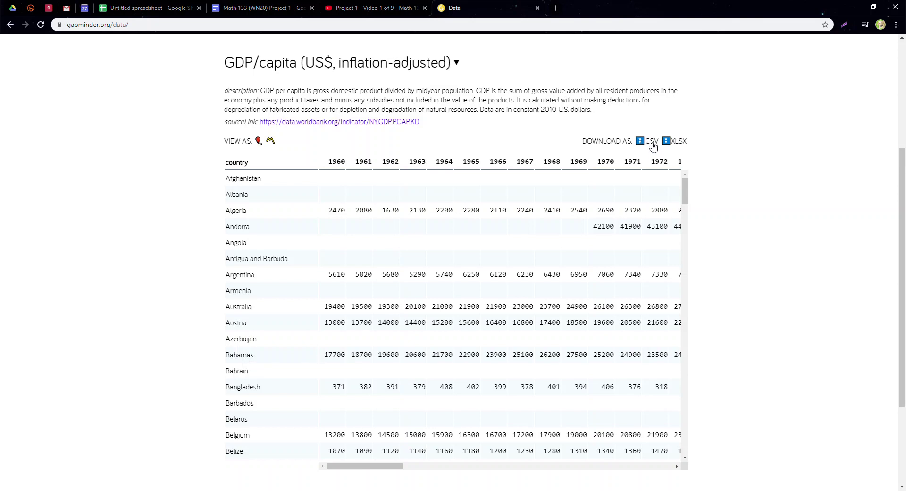
left_click(678, 144)
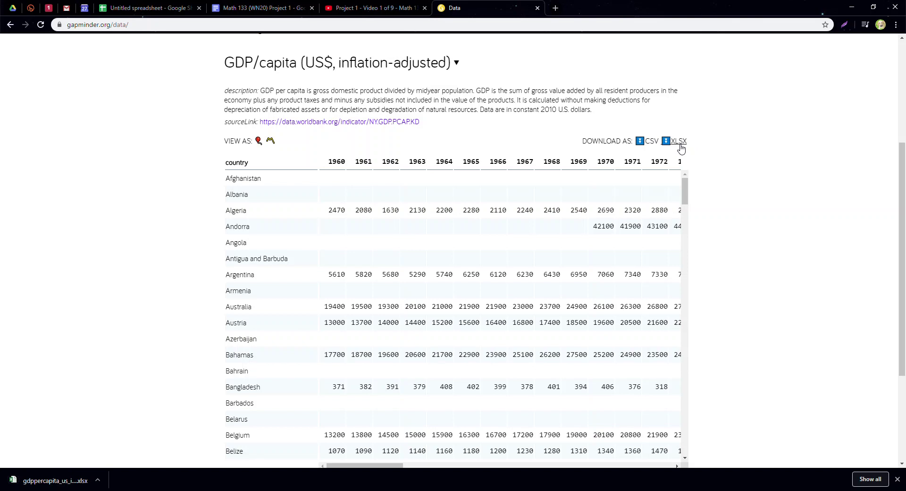
- Open the downloaded GDP/capita workbook in Excel, maximize its window and enable editing
left_click(52, 478)
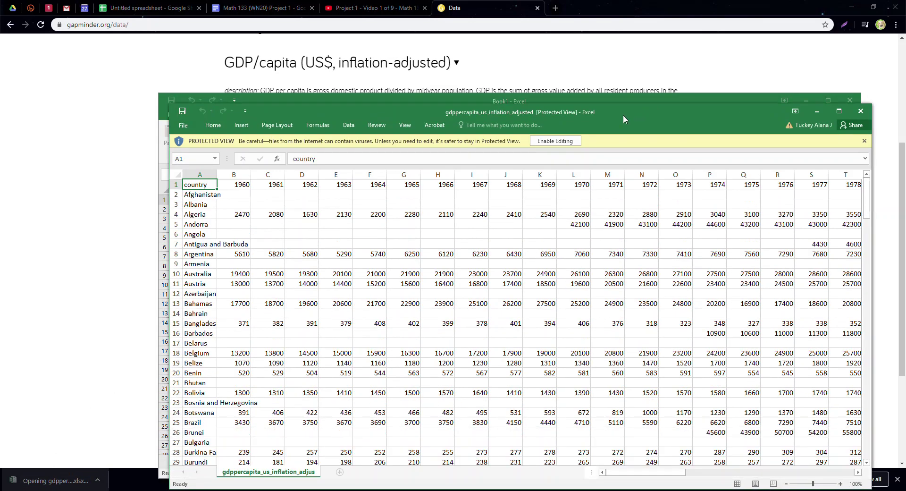
left_click(808, 99)
left_click_drag(652, 114, 592, 57)
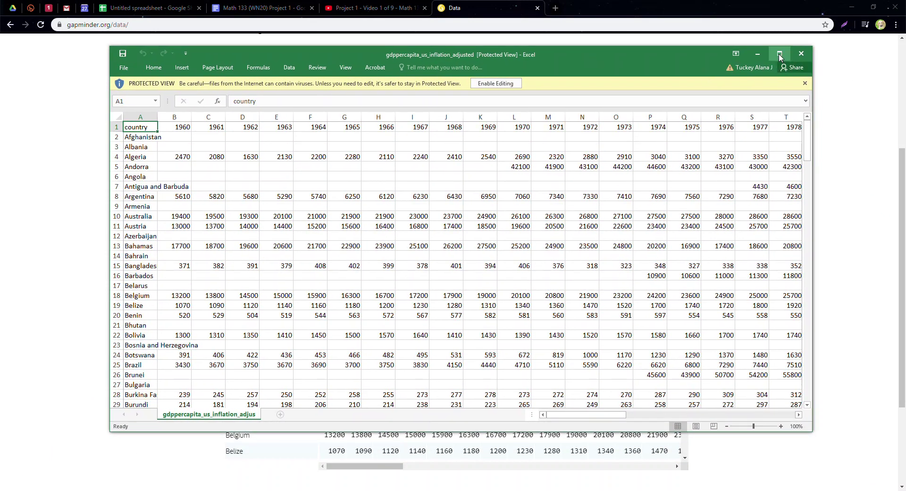
left_click(780, 53)
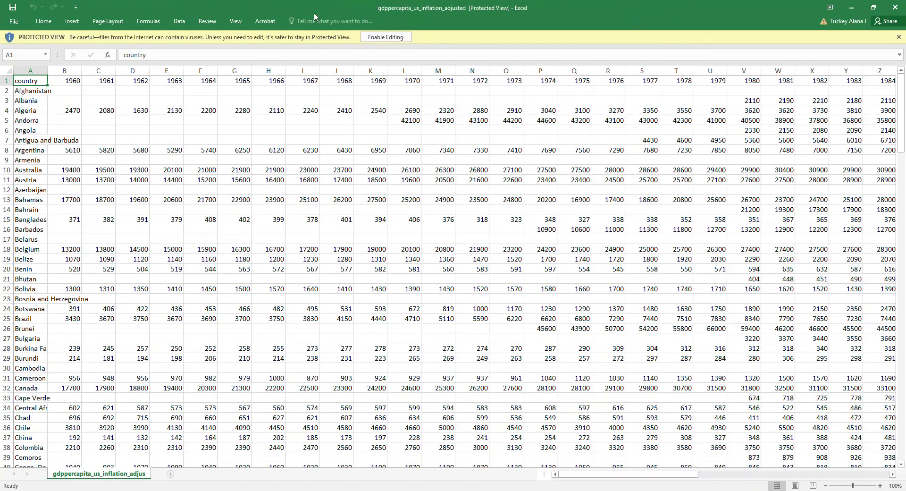
left_click(387, 38)
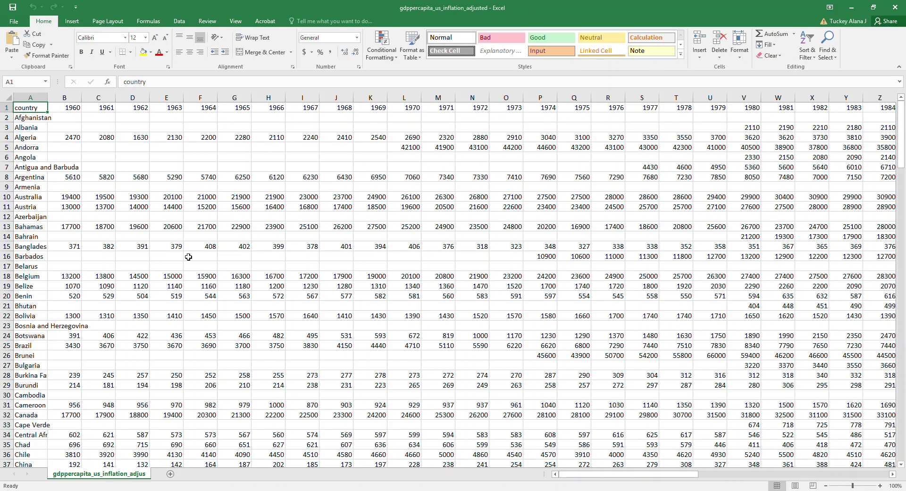
- Switch back to the project document in the browser and review the Part 1 instruction on naming and saving the downloaded file
left_click(104, 490)
left_click(91, 459)
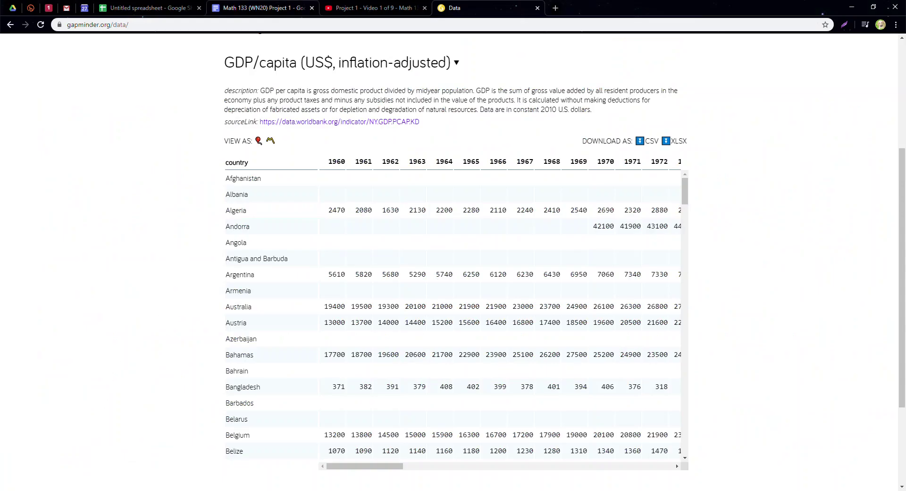
left_click(261, 7)
left_click(285, 250)
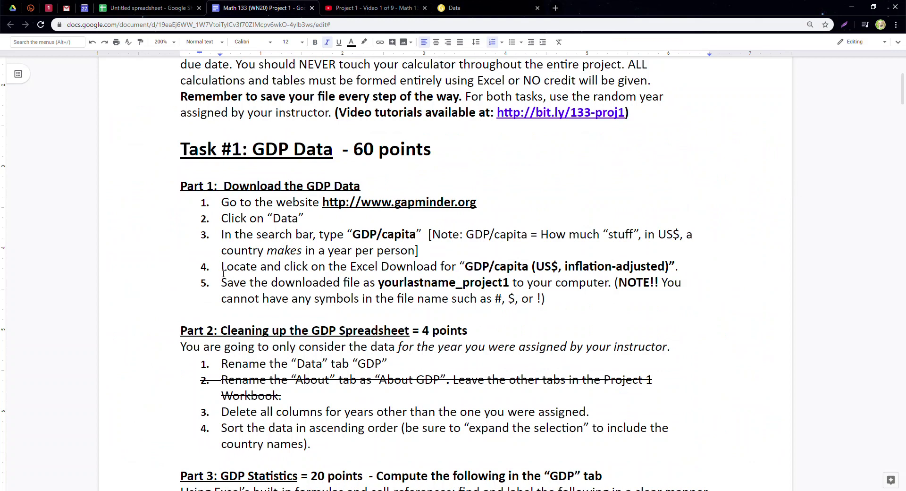
left_click_drag(221, 267, 245, 280)
left_click(494, 293)
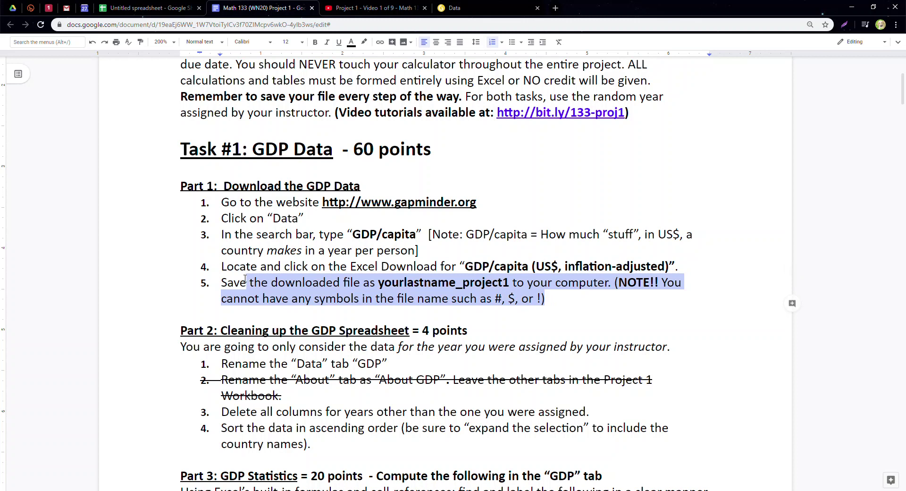
left_click(327, 293)
left_click_drag(501, 298, 222, 300)
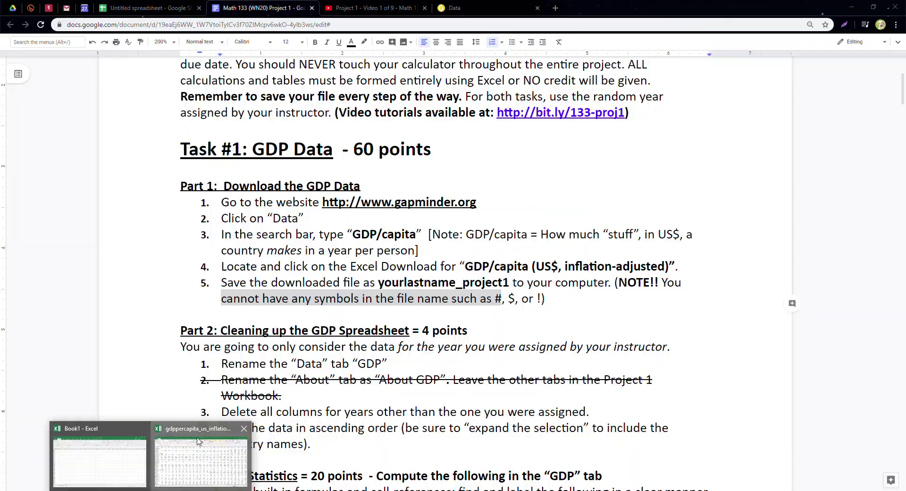
- Switch to the GDP/capita workbook in Excel and save it to the Desktop as an Excel Workbook named "Last Name Project 1"
left_click(188, 460)
left_click(17, 22)
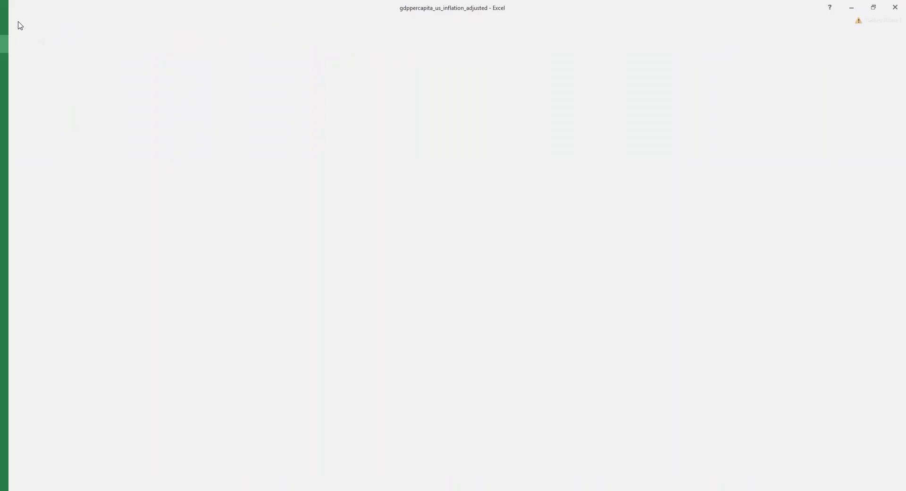
left_click(33, 113)
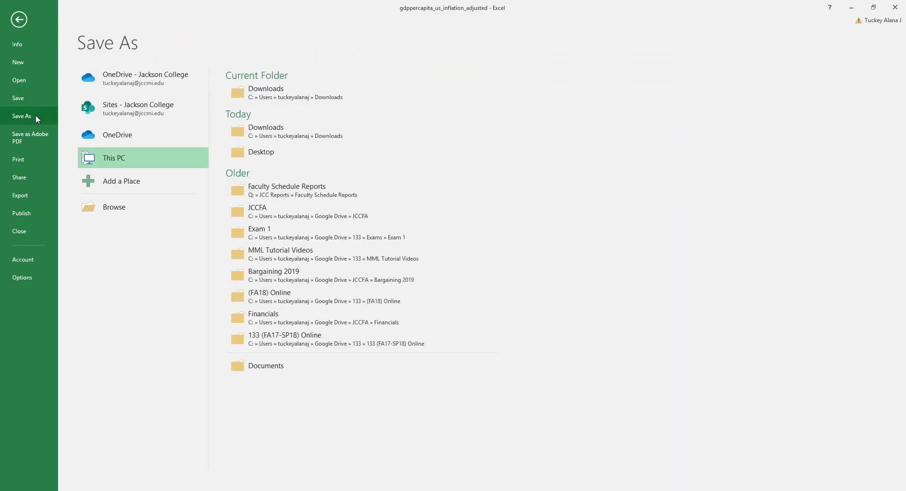
left_click(121, 211)
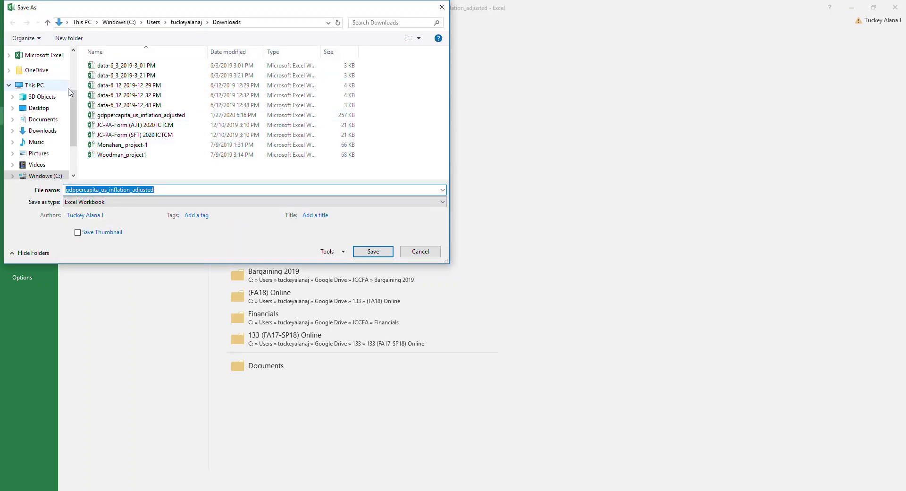
scroll(51, 65, "up", 3)
left_click(47, 70)
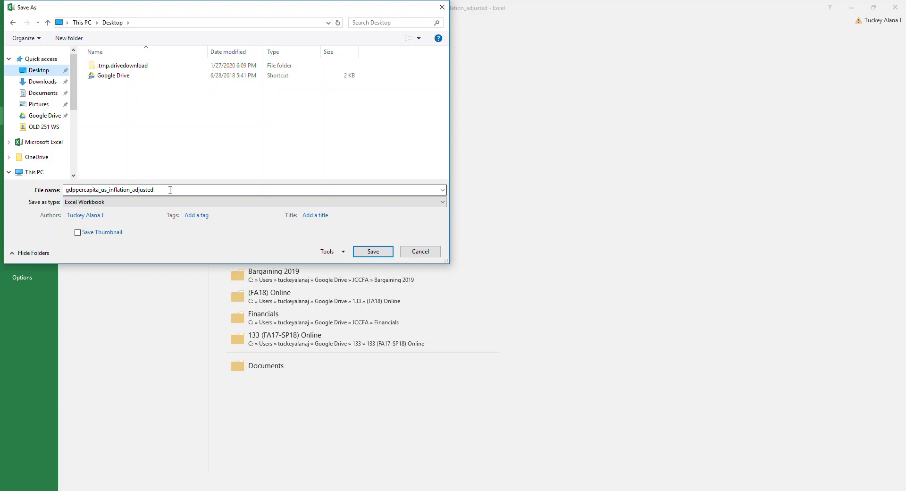
double_click(170, 189)
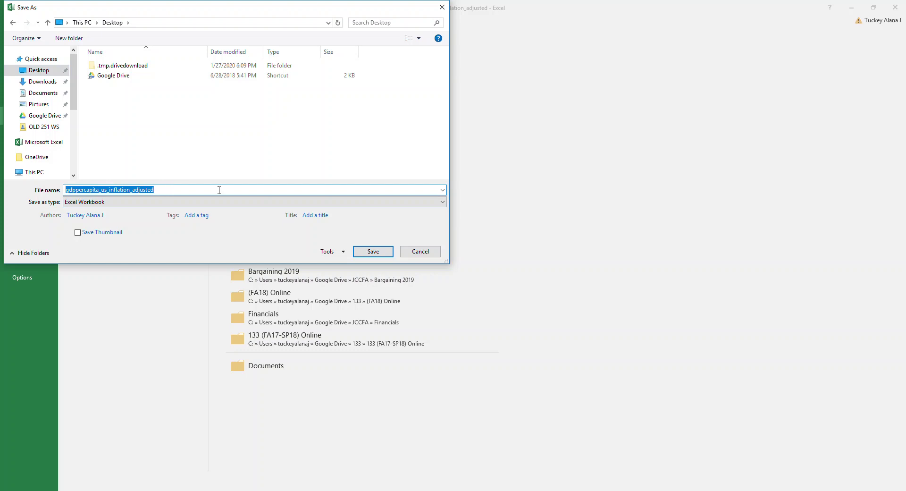
type("Last ")
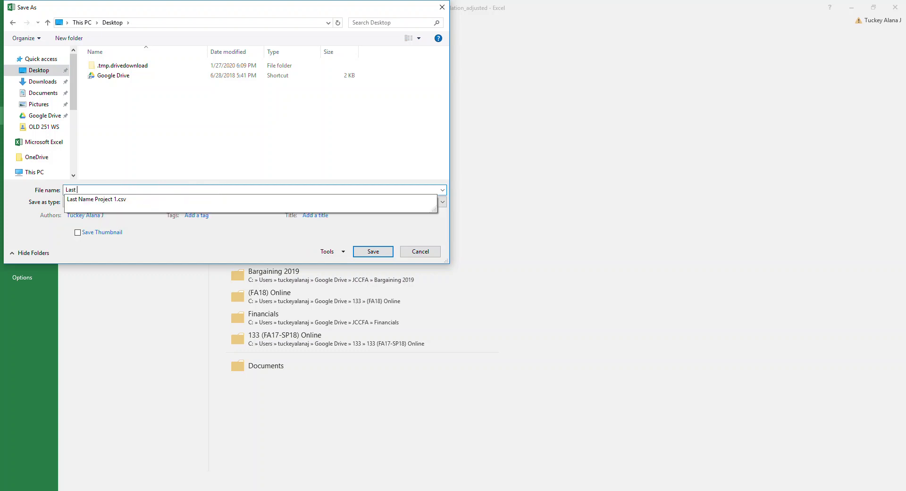
type("Name Project 1")
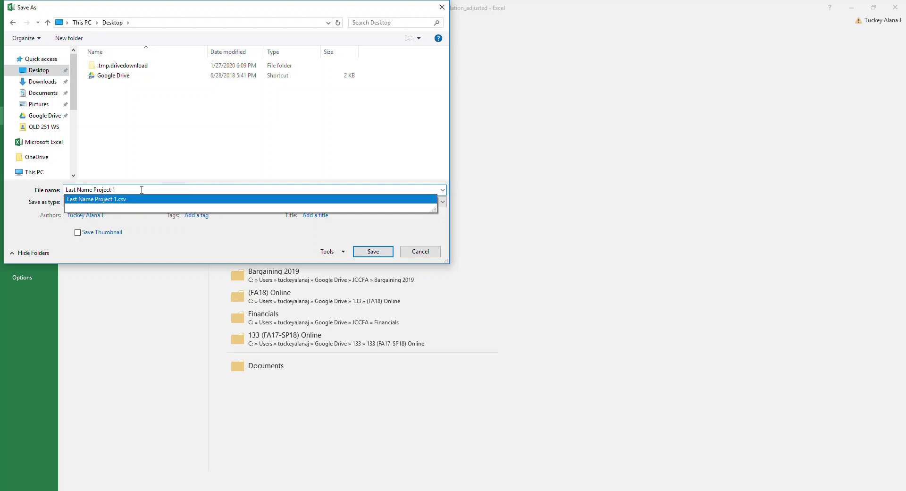
left_click(364, 250)
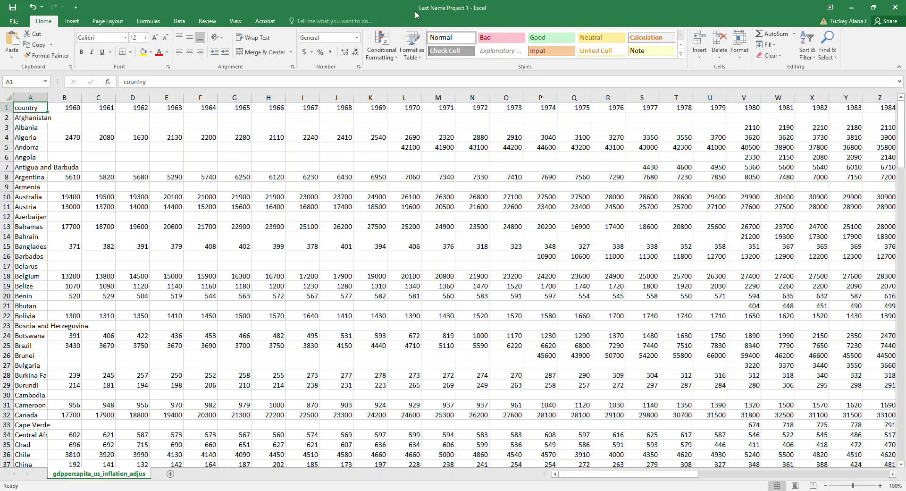
double_click(424, 9)
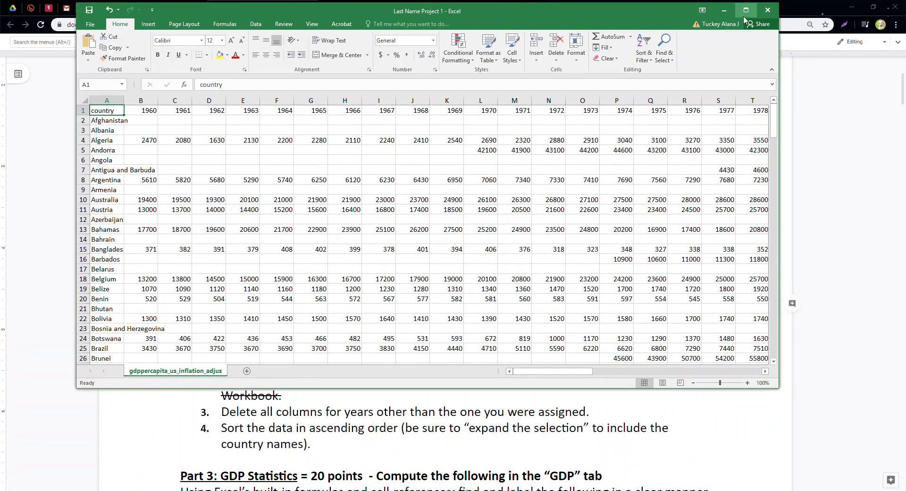
left_click(743, 18)
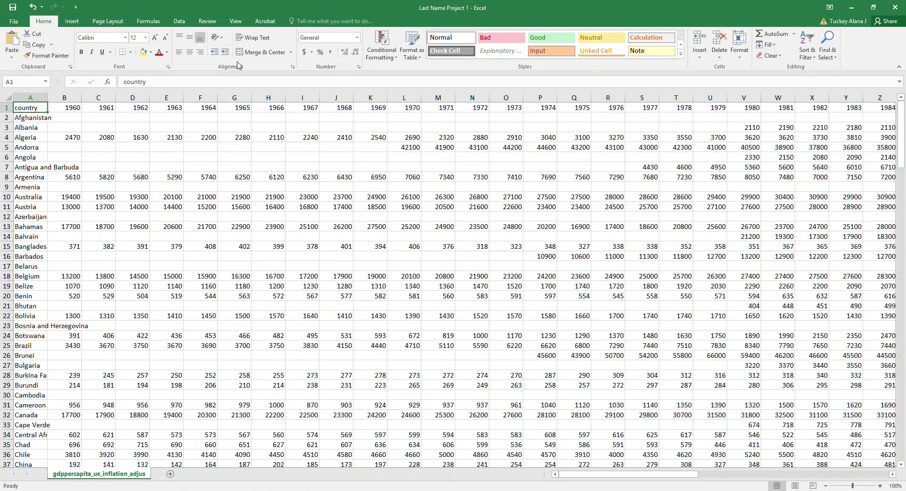
left_click(113, 215)
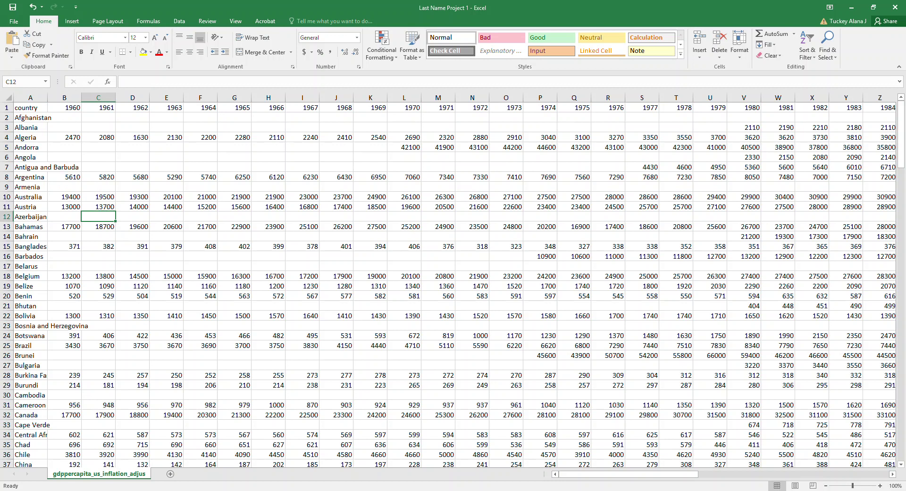
- Switch back to the project document in the browser and review the Part 2 instructions on cleaning up the GDP spreadsheet
left_click(74, 448)
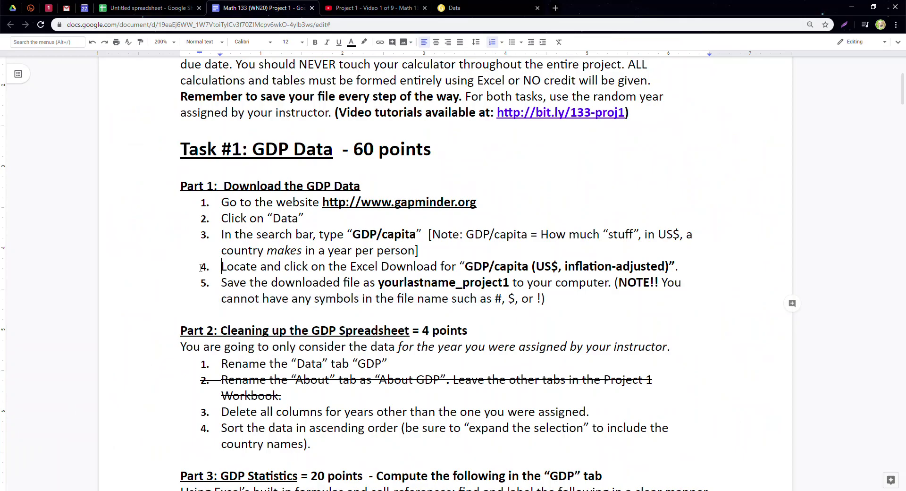
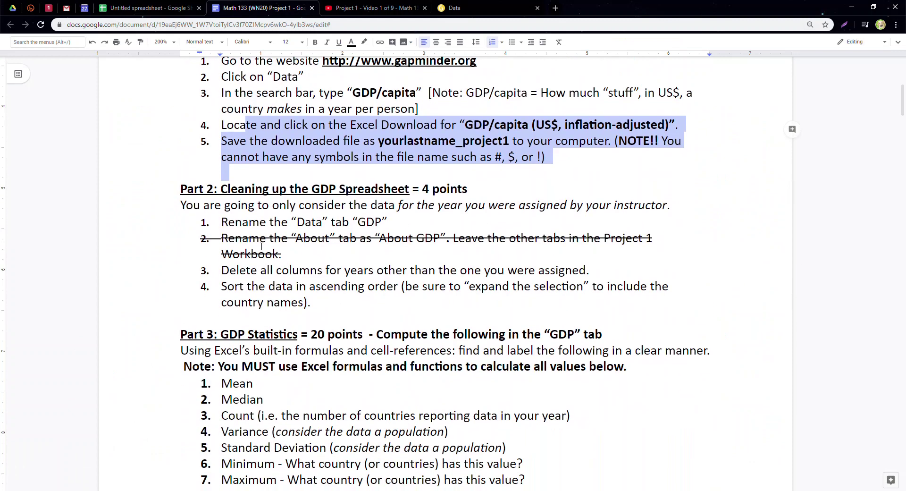
left_click_drag(181, 190, 318, 303)
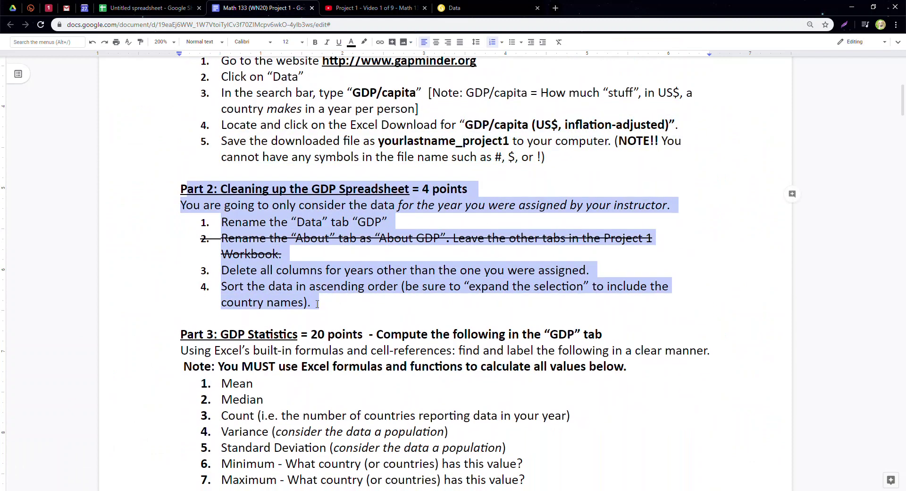
left_click(282, 286)
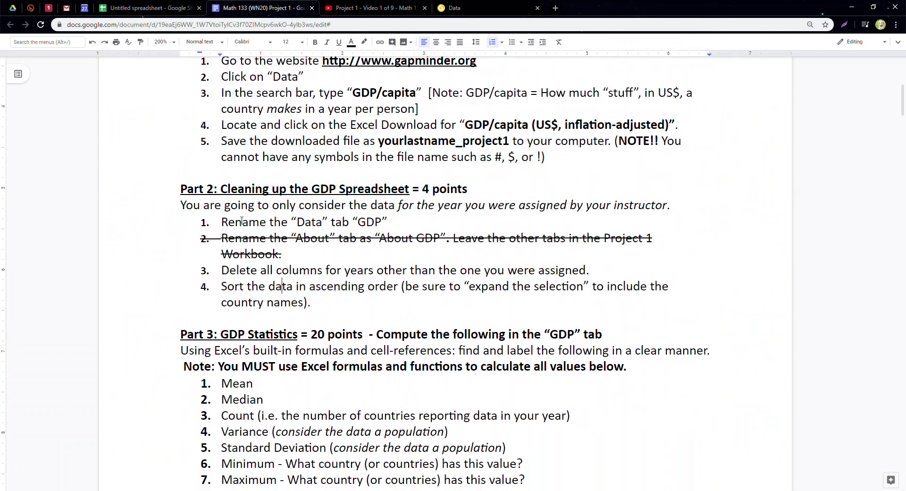
left_click_drag(226, 228, 383, 231)
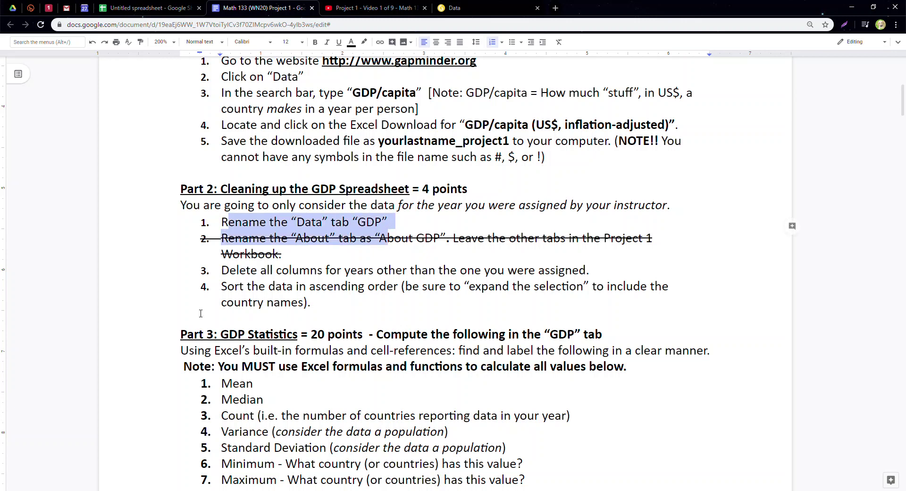
- Return to the Excel workbook and rename its only worksheet "GDP per Capita"
mouse_move(141, 488)
left_click(193, 474)
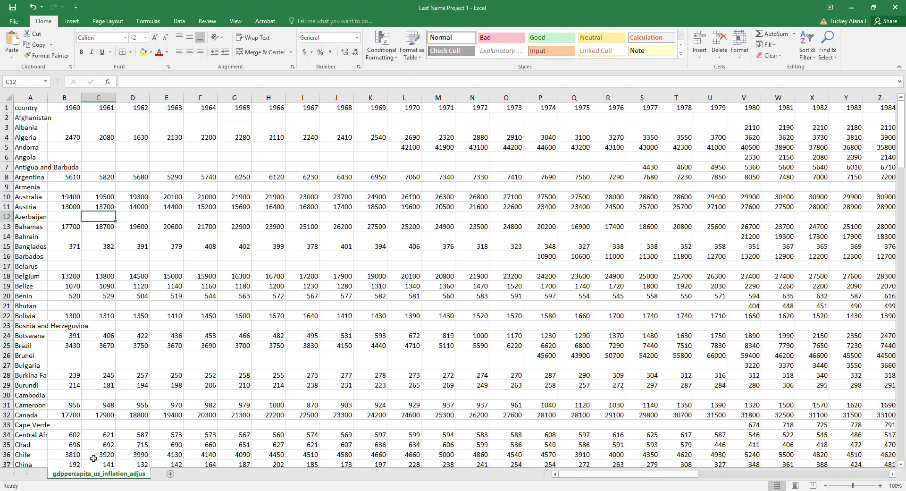
double_click(91, 474)
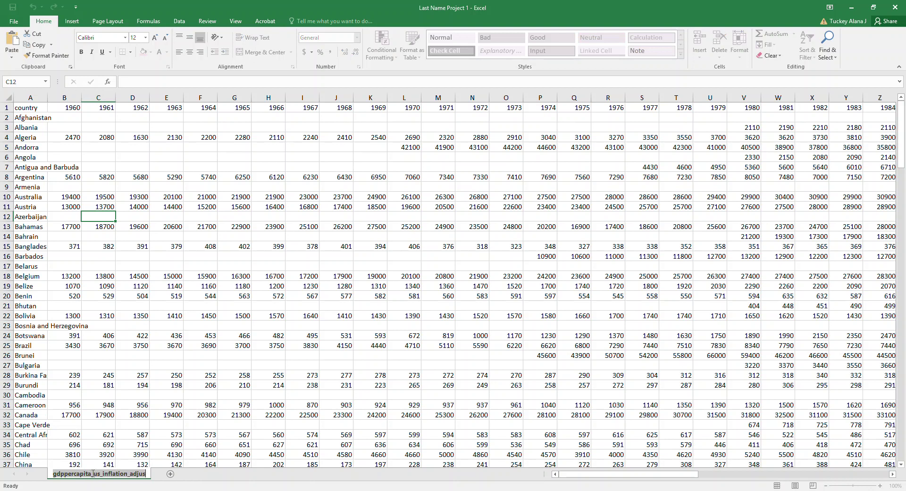
left_click(97, 454)
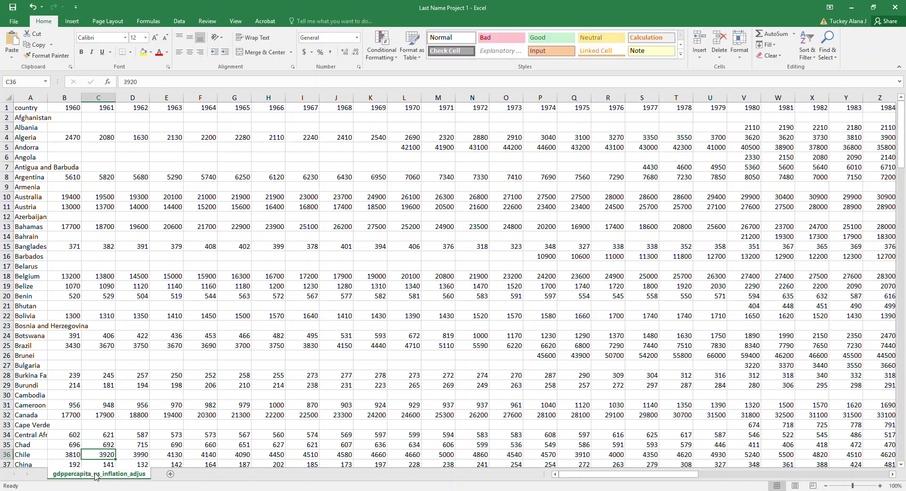
double_click(94, 473)
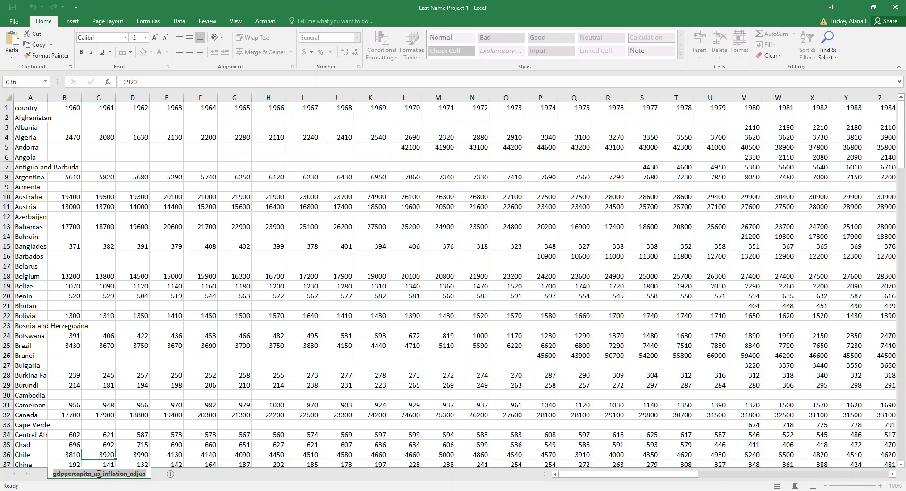
type("GDP")
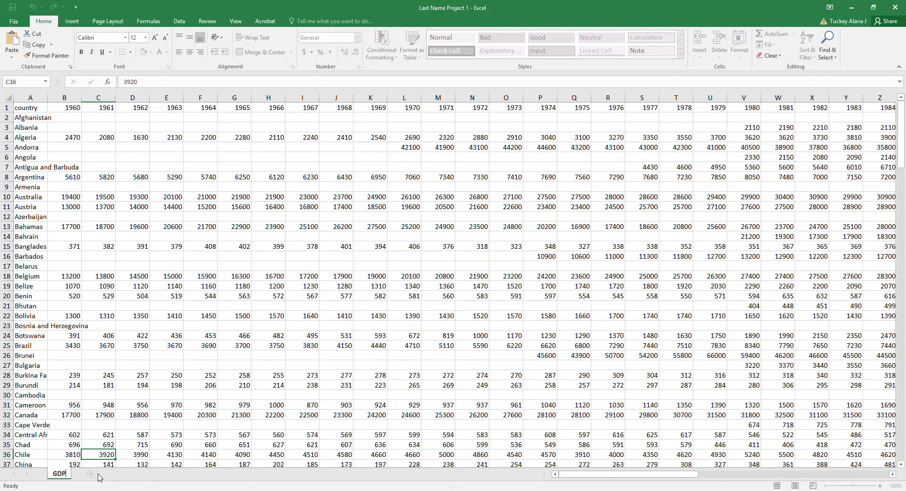
type(" per Capita")
left_click(119, 237)
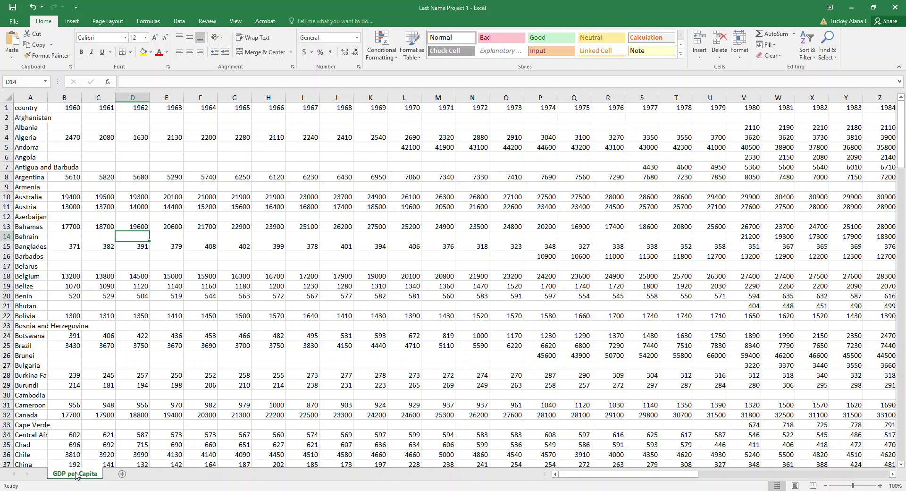
left_click(93, 314)
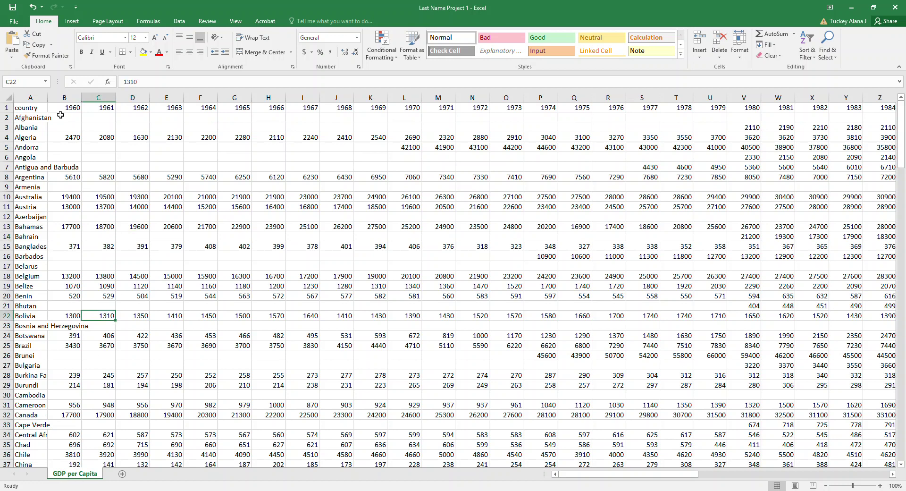
- Make the whole header row with the country and year labels bold
left_click(6, 107)
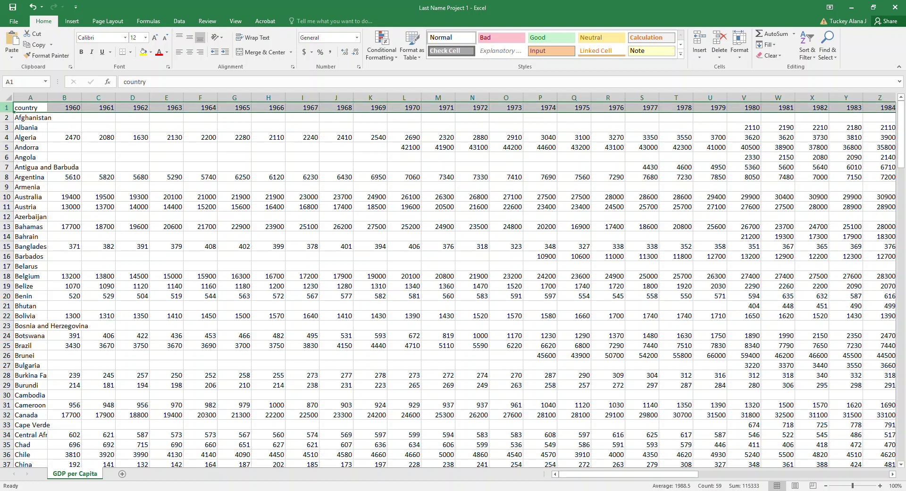
left_click(22, 109)
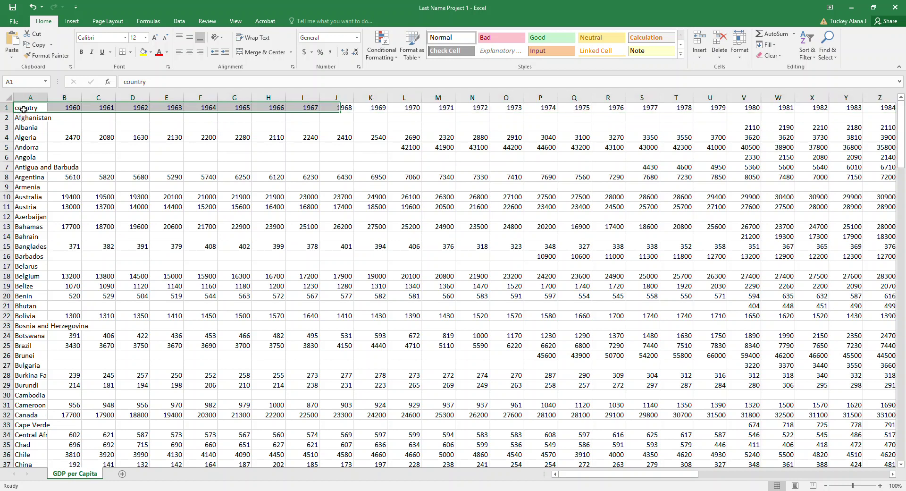
left_click(7, 107)
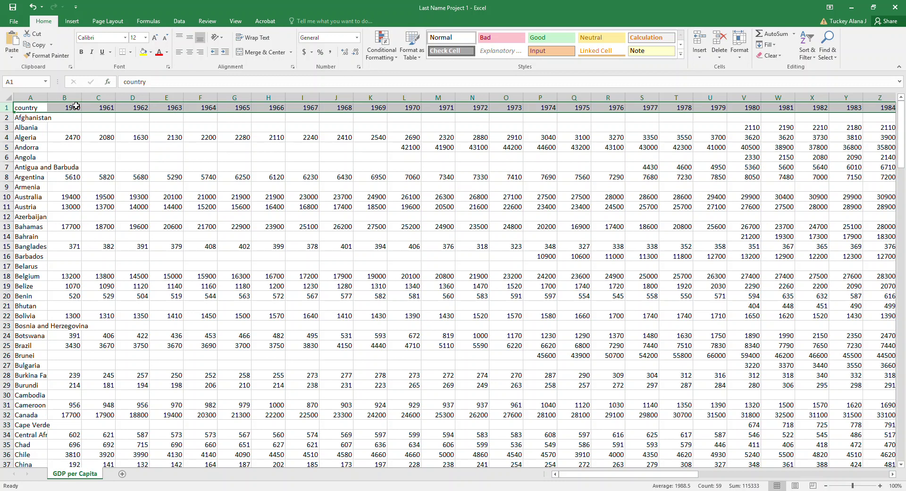
left_click(23, 126)
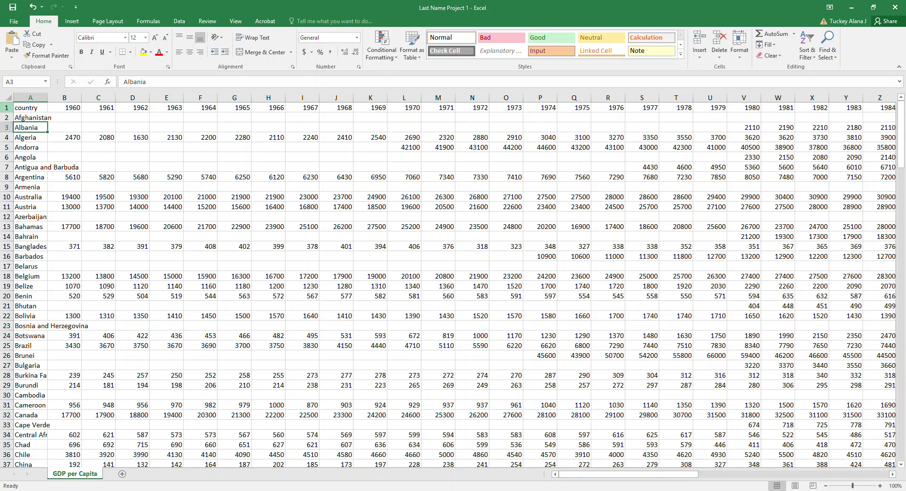
left_click(7, 107)
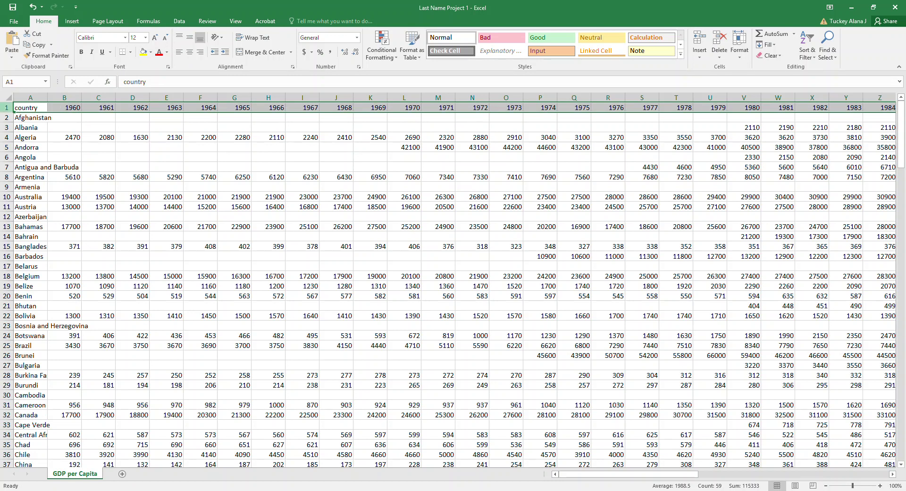
left_click(82, 57)
left_click(80, 131)
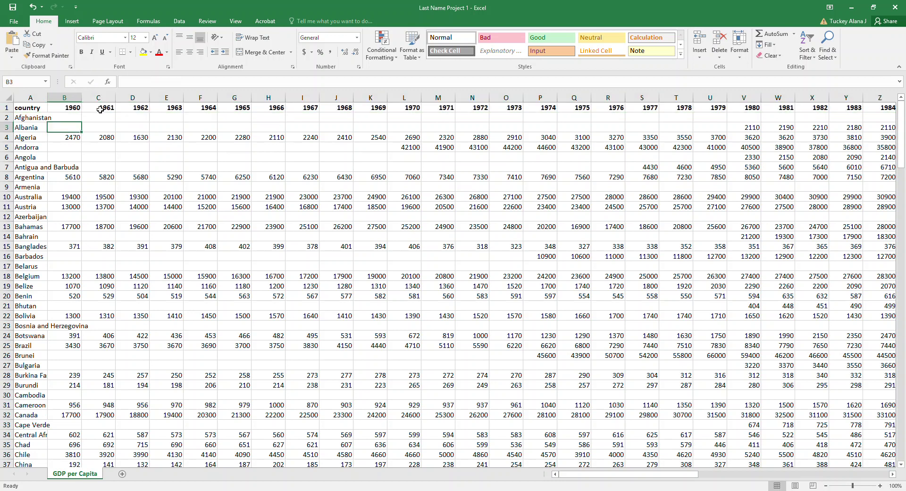
left_click_drag(71, 106, 71, 226)
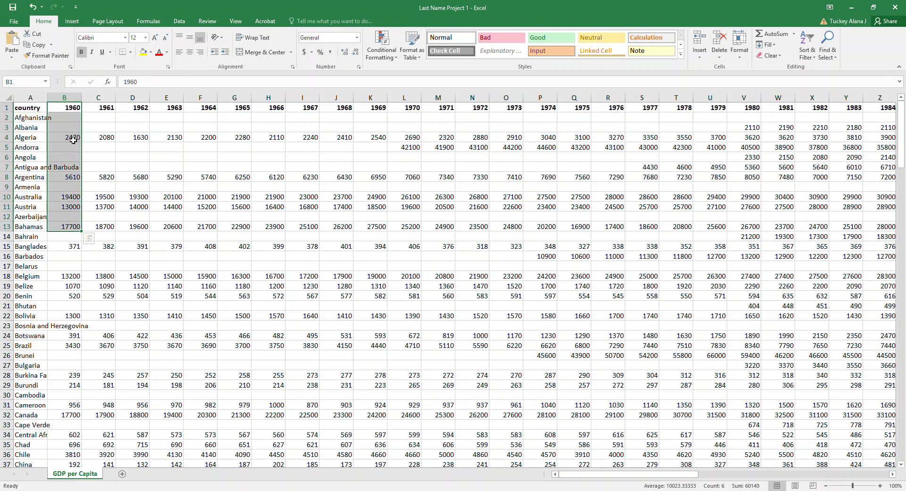
left_click_drag(101, 109, 89, 228)
left_click_drag(137, 108, 133, 228)
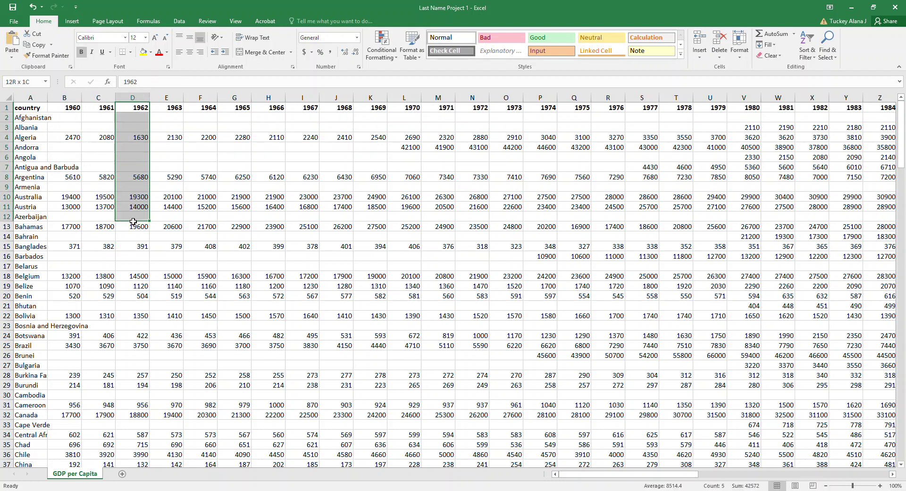
- Capitalize the header in cell A1 so that it reads "Country"
left_click(29, 108)
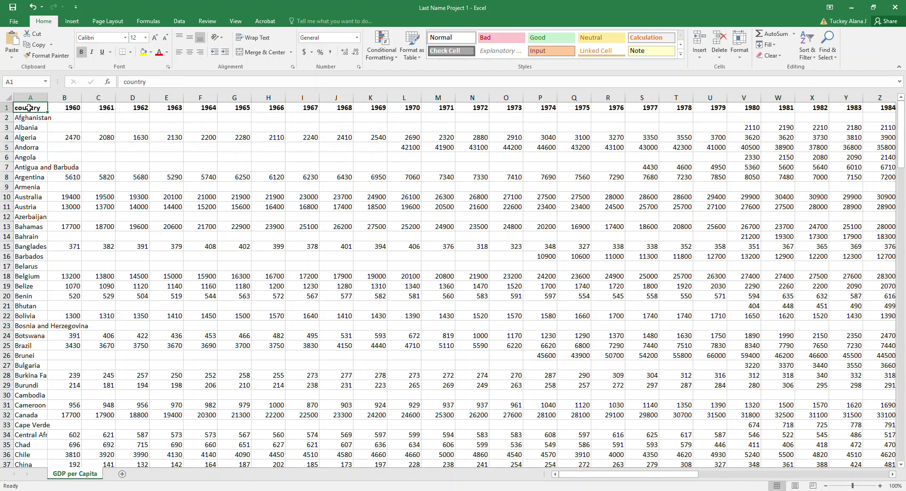
type("Country")
key("Return")
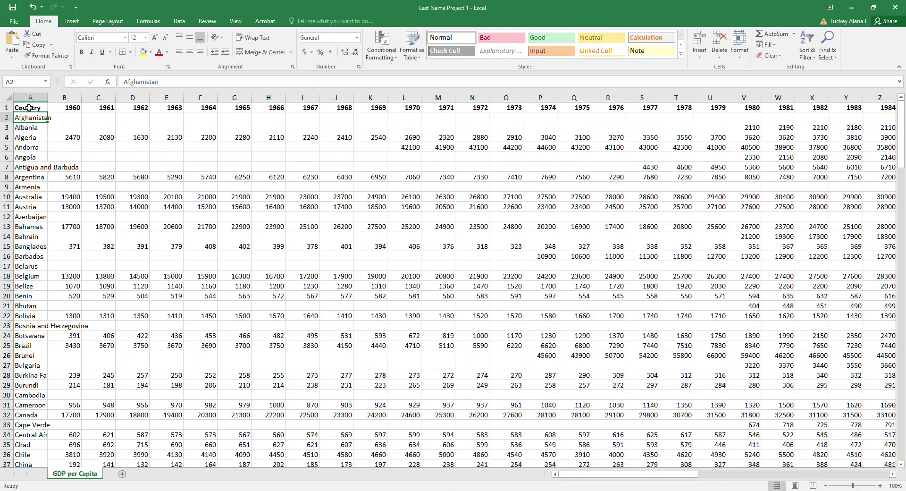
left_click(53, 136)
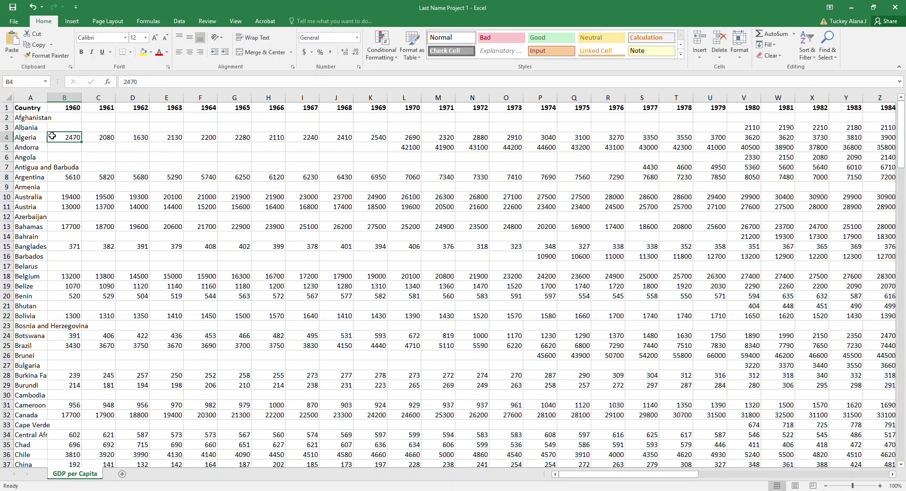
left_click(144, 135)
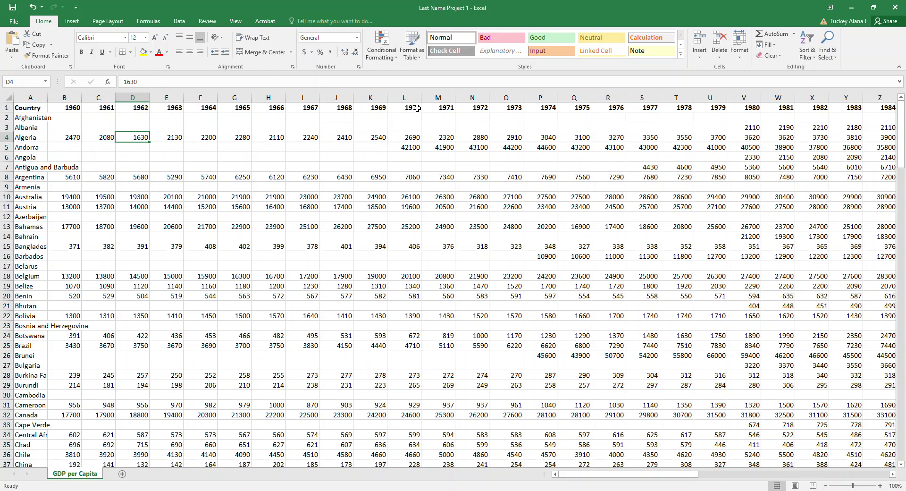
- Delete the year columns 1960 through 1973 so that the data starts at 1974
left_click(543, 97)
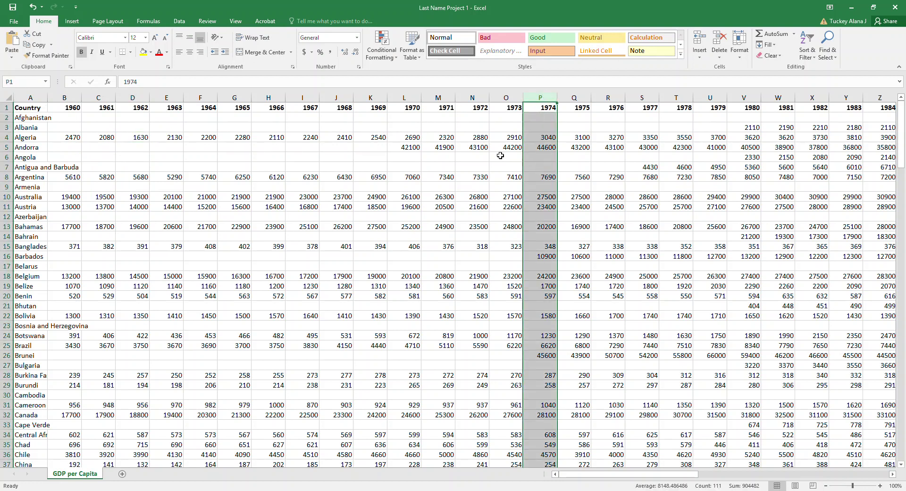
left_click(482, 156)
left_click(481, 128)
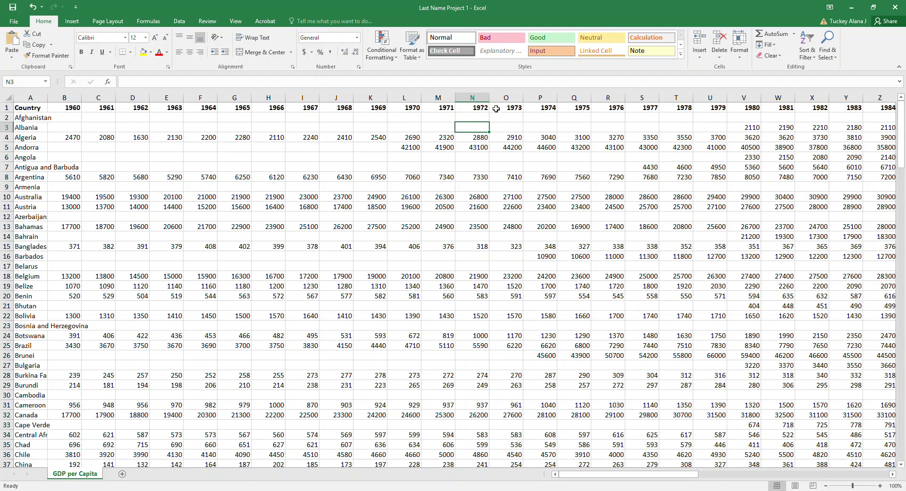
left_click(498, 96)
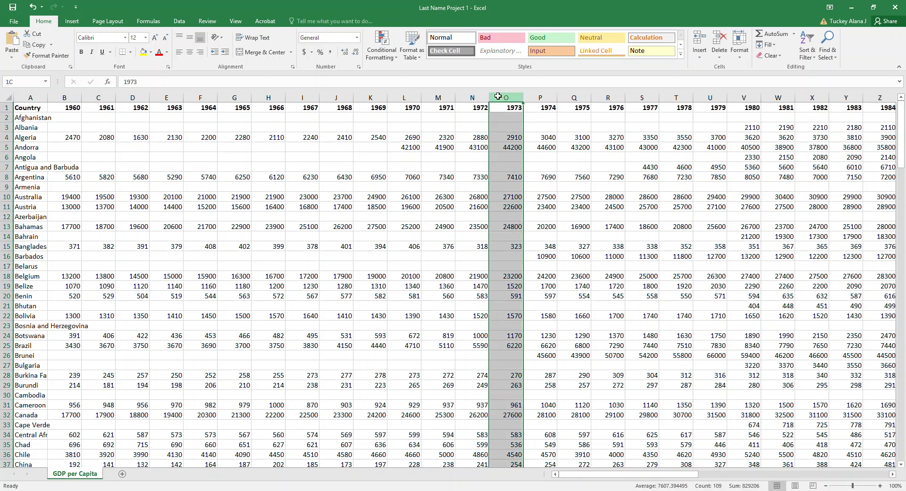
left_click_drag(495, 96, 72, 96)
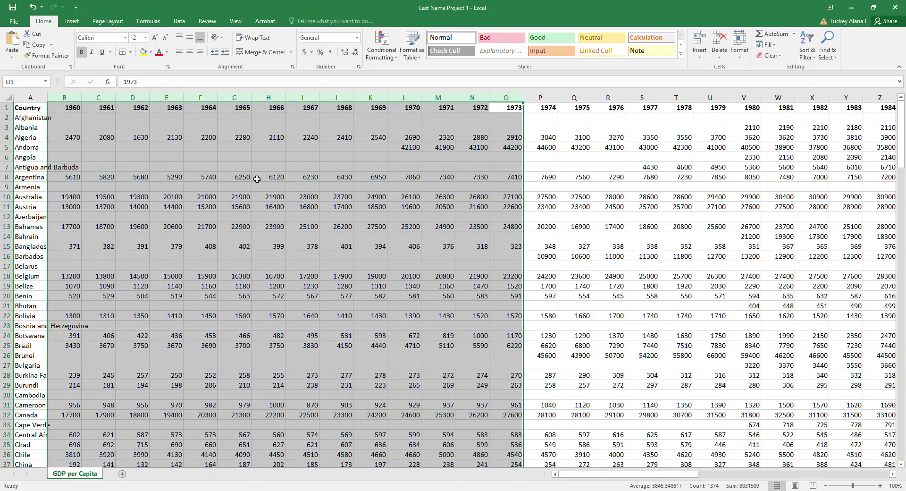
right_click(297, 93)
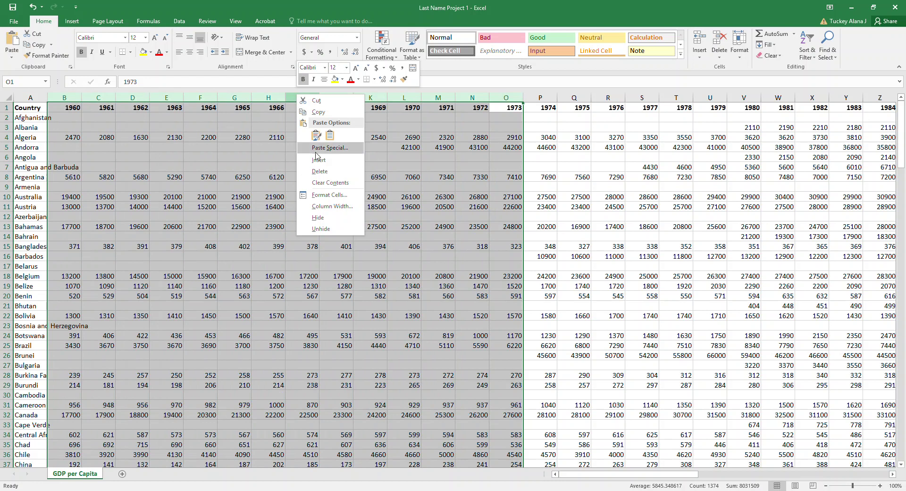
left_click(318, 170)
left_click(317, 167)
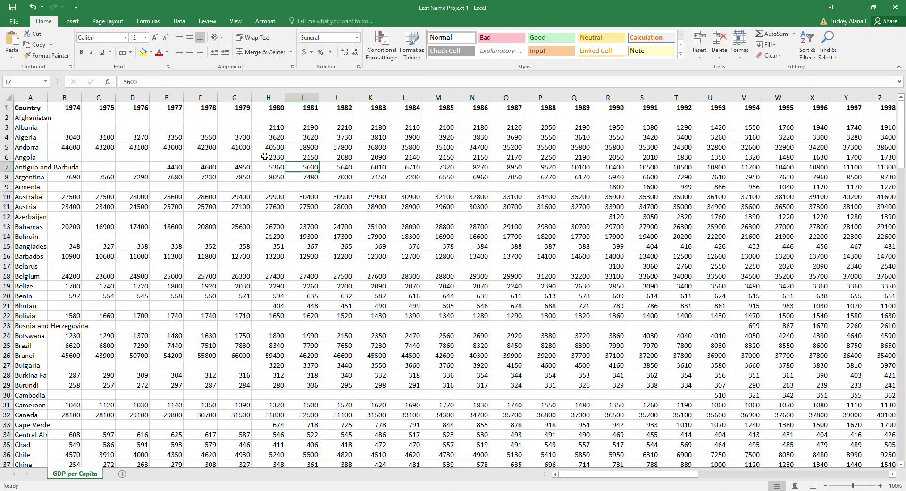
- Delete the year columns 1975 through 2017, keeping only the country names and the 1974 data
left_click(103, 97)
mouse_move(103, 96)
left_mouse_down()
mouse_move(897, 94)
mouse_move(892, 80)
mouse_move(820, 79)
left_mouse_up()
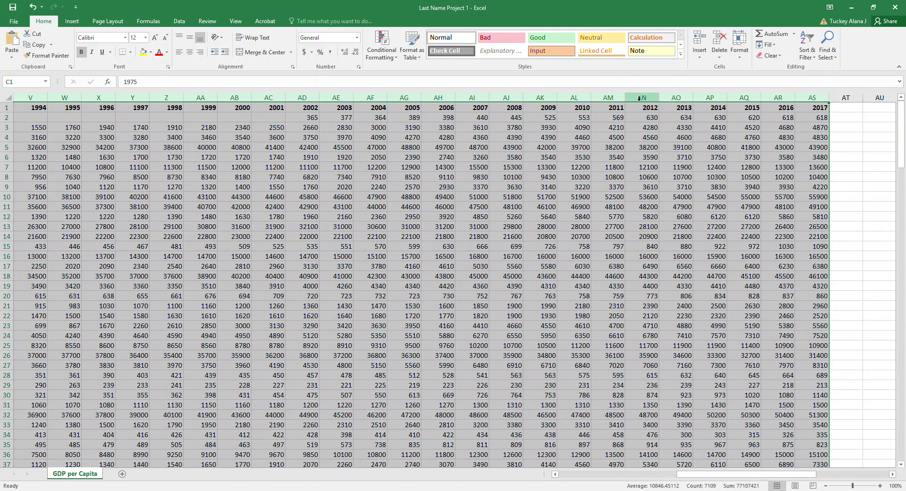
right_click(641, 98)
left_click(658, 177)
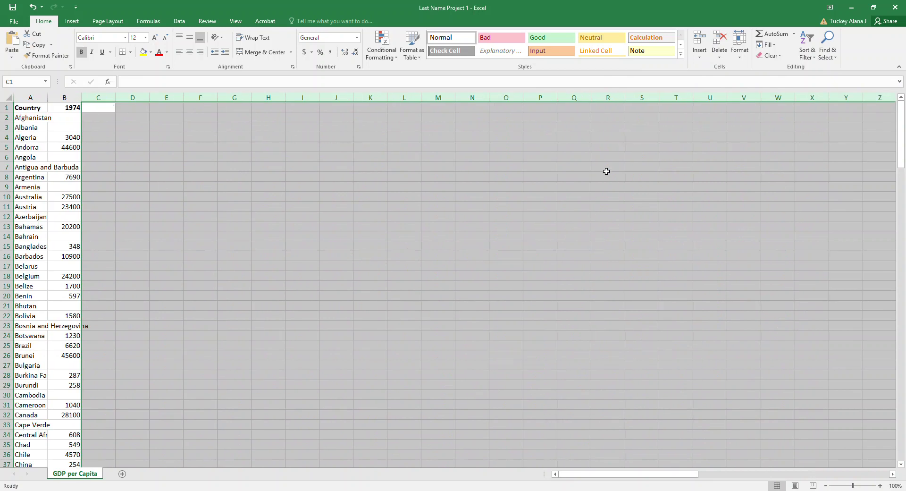
left_click(123, 158)
left_click(73, 100)
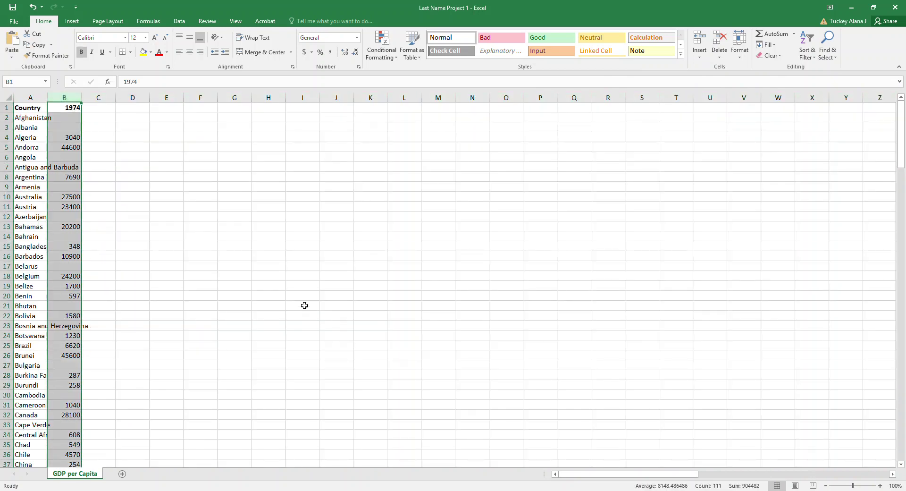
left_click(243, 281)
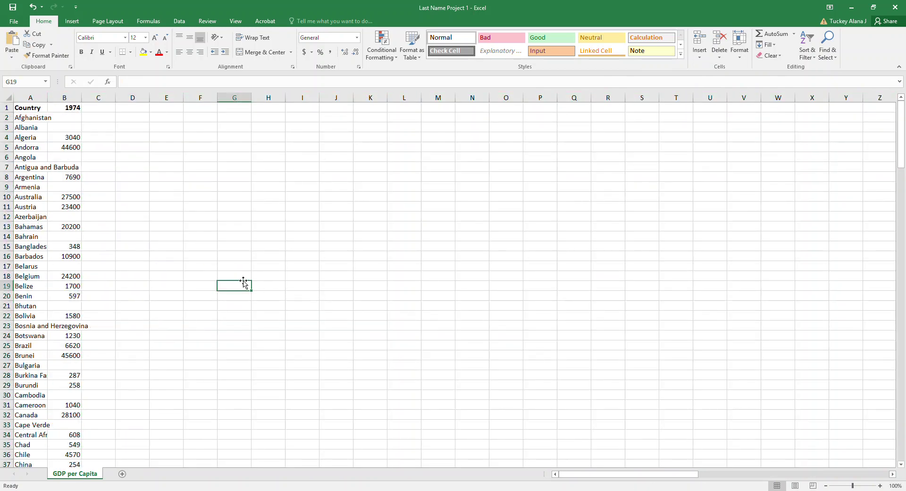
- Undo the last two column deletions and clear the column selection
key("ctrl+z")
key("ctrl+z")
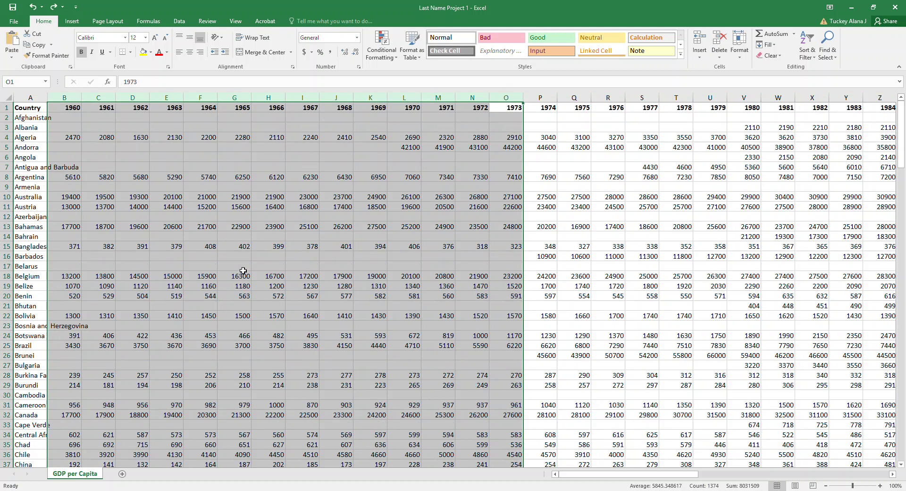
left_click(256, 233)
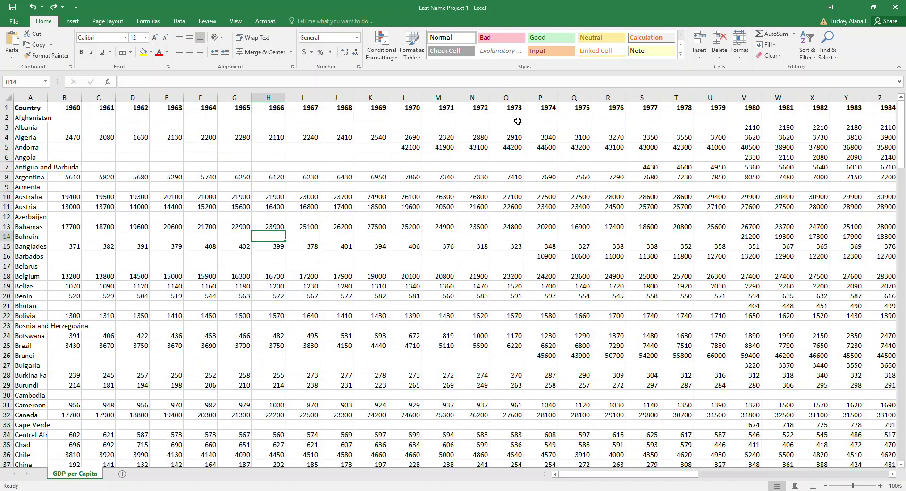
- Look across the year columns as far as 2017, then go back to the 1960 column
left_click(663, 117)
left_click_drag(606, 474, 742, 476)
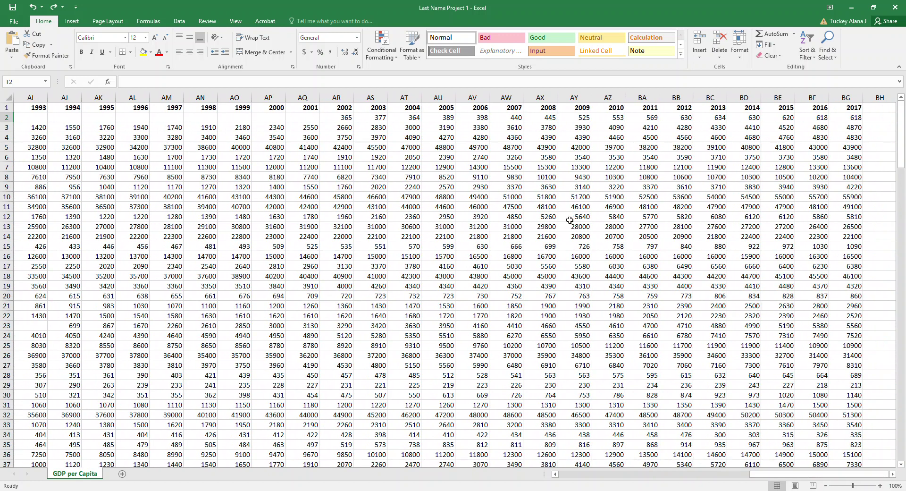
left_click(540, 97)
left_click(419, 98)
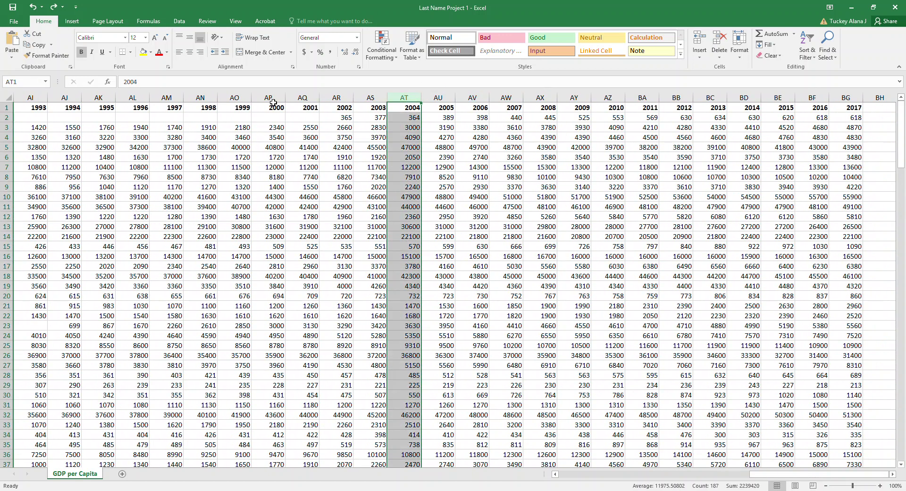
left_click(309, 96)
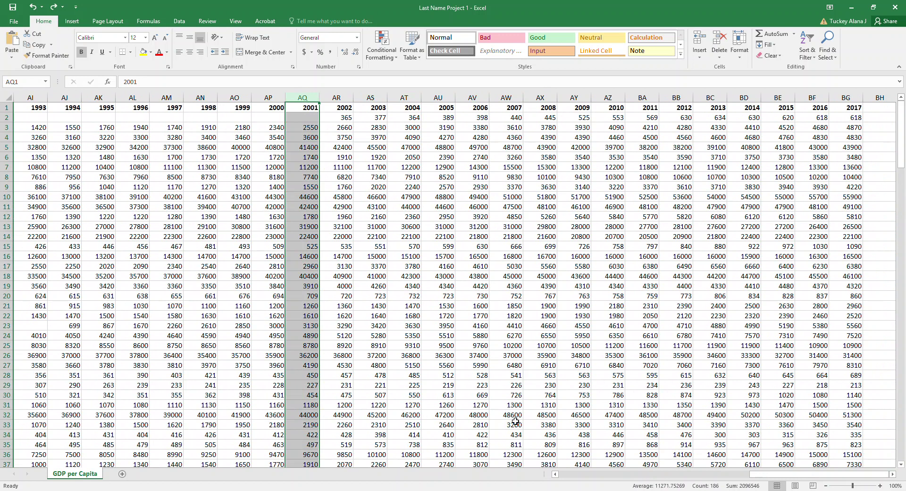
left_click_drag(765, 482, 564, 478)
left_click(83, 150)
left_click(66, 97)
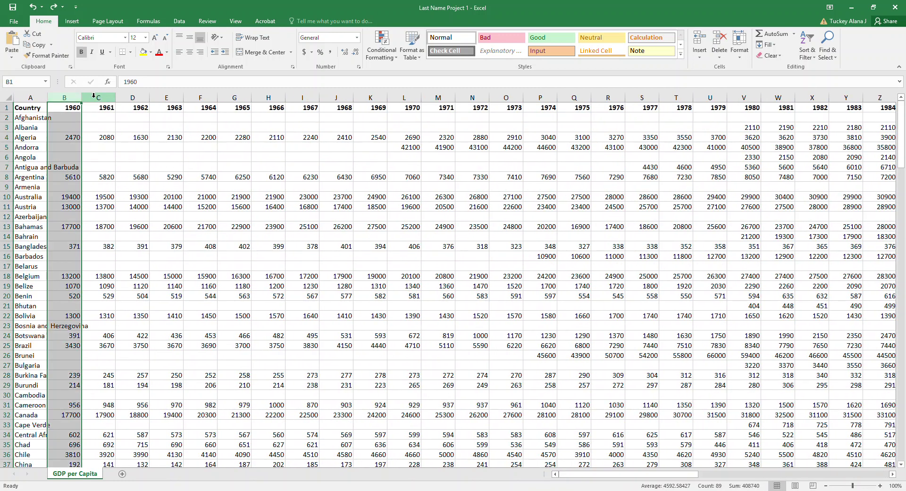
left_click(98, 137)
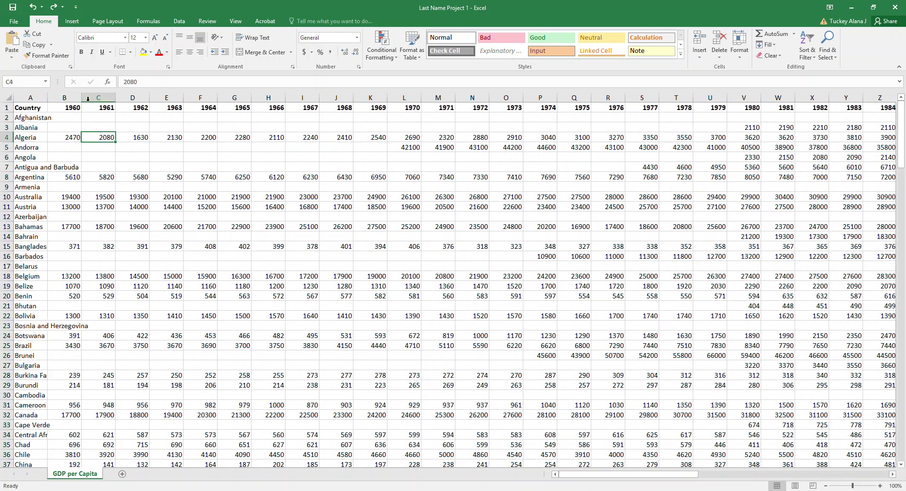
left_click_drag(98, 97, 802, 84)
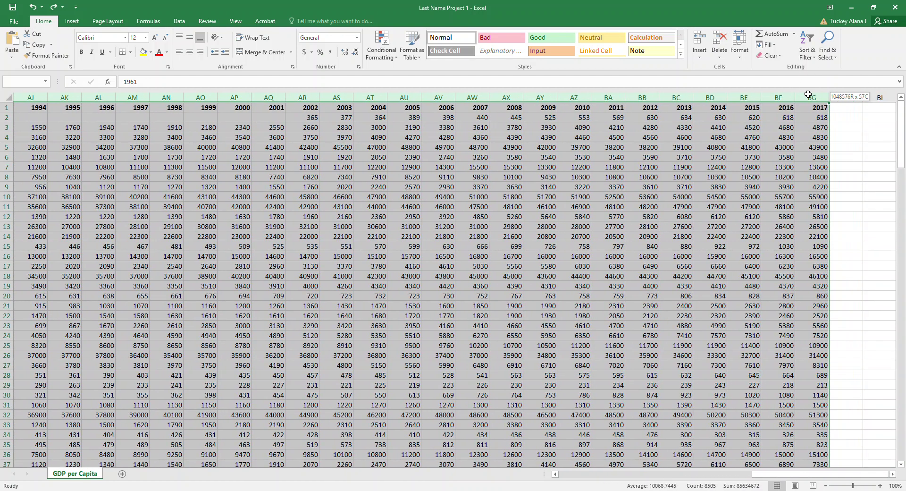
left_click_drag(809, 98, 750, 87)
left_click_drag(767, 476, 507, 476)
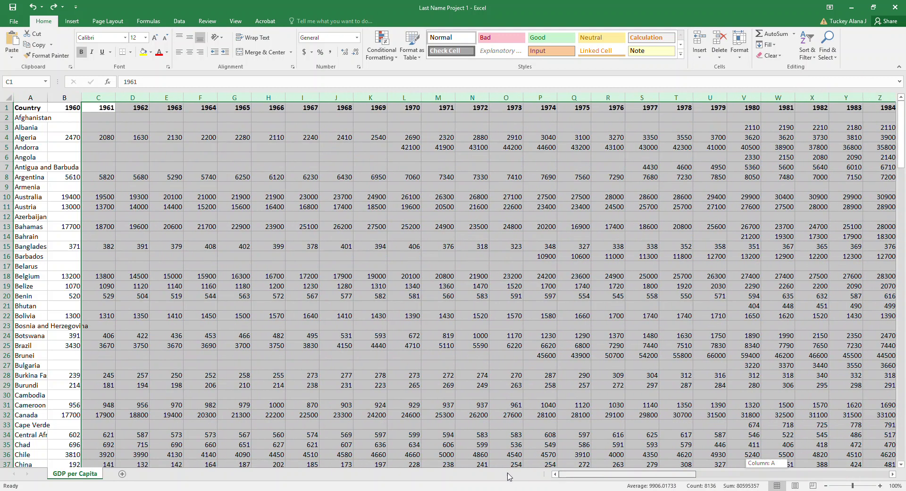
left_click(112, 166)
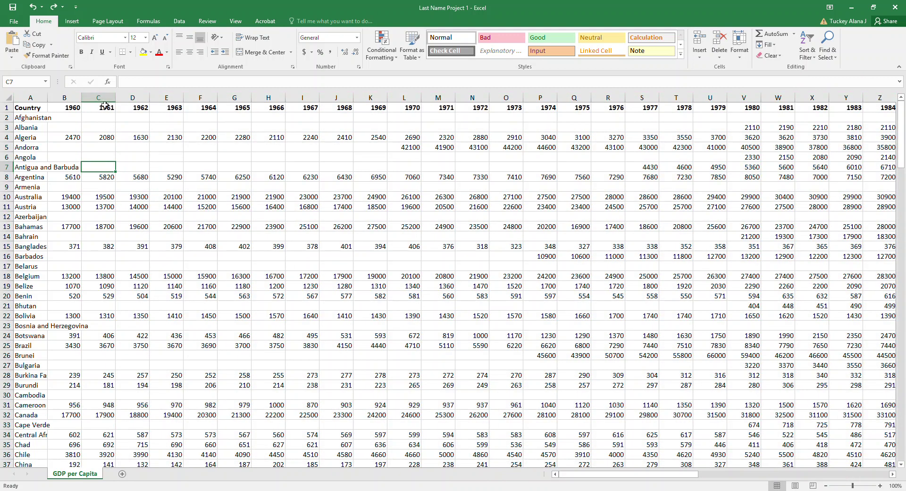
- Delete the year columns 1961 through 2017, keeping only the country names and the 1960 data
left_click(107, 95)
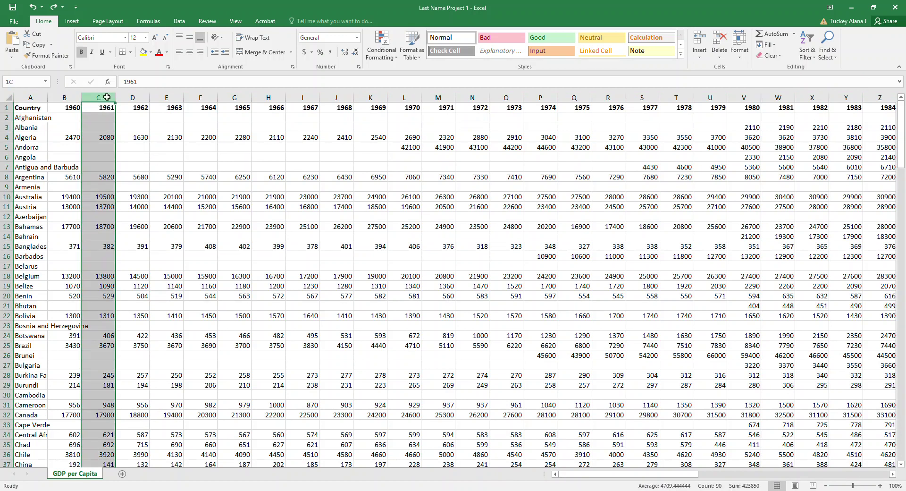
left_click_drag(106, 97, 681, 88)
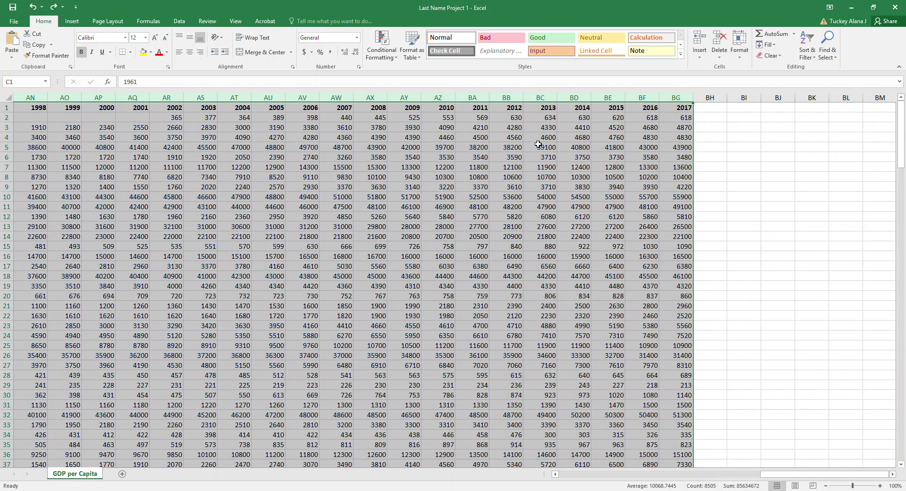
right_click(535, 145)
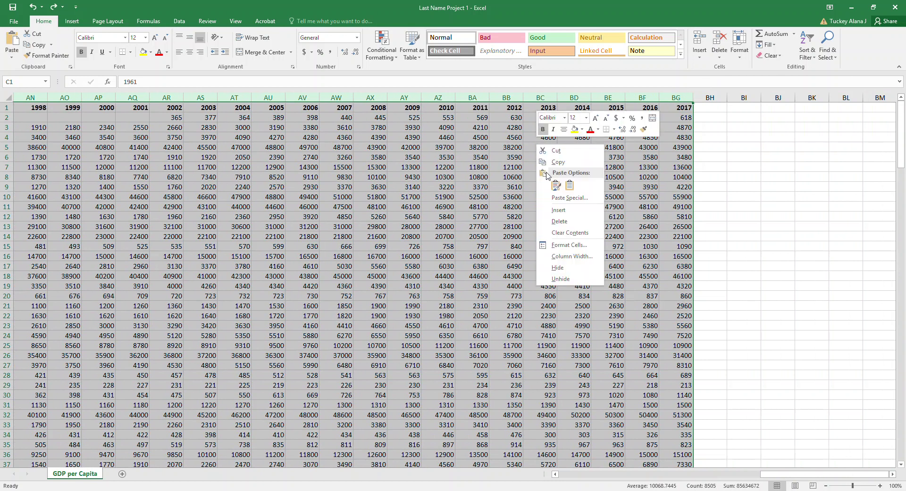
left_click(546, 221)
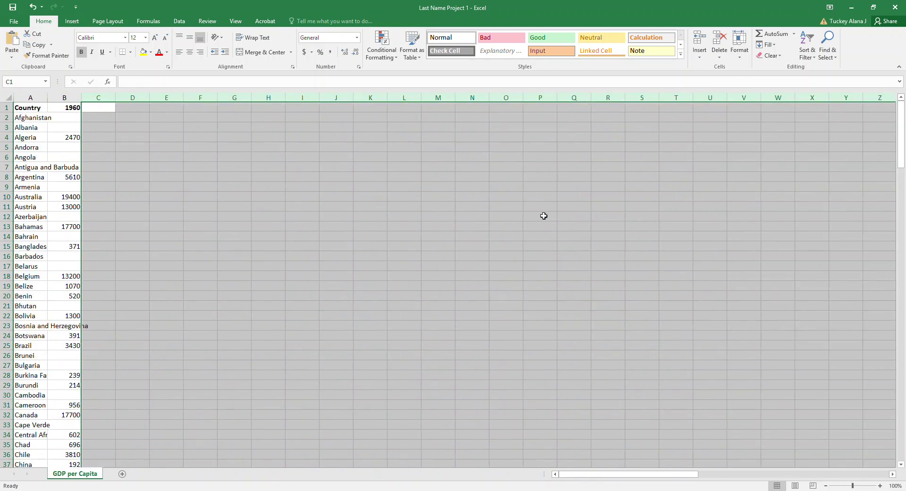
left_click(87, 137)
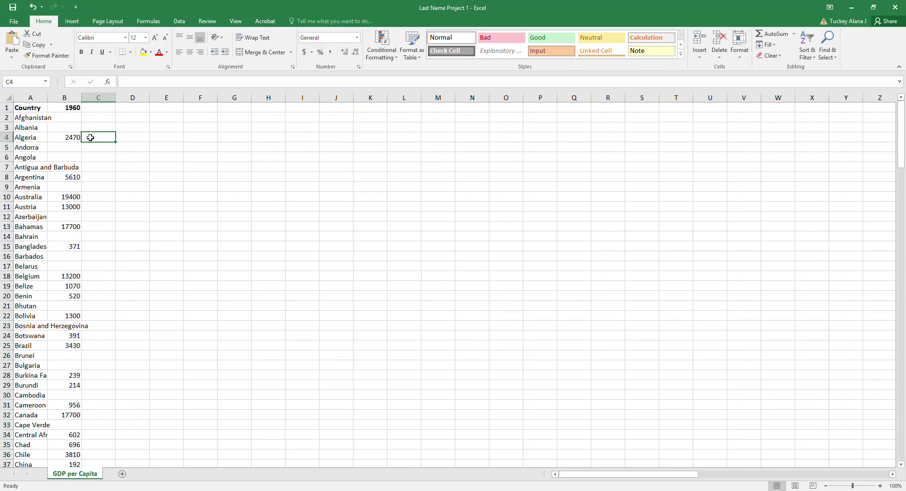
left_click(68, 108)
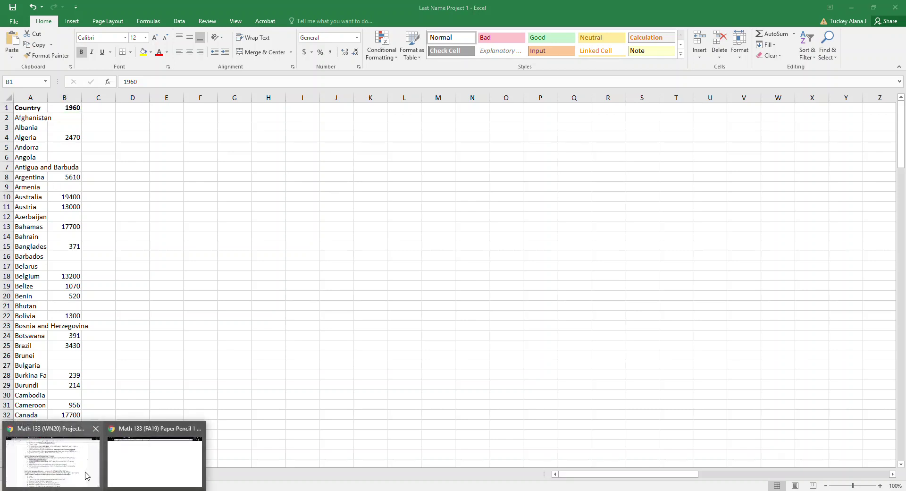
- Switch to the browser, review the crossed-out "About" tab instruction in Part 2 of the project document, and check Gapminder's GDP/capita data page
left_click(88, 476)
left_click(210, 272)
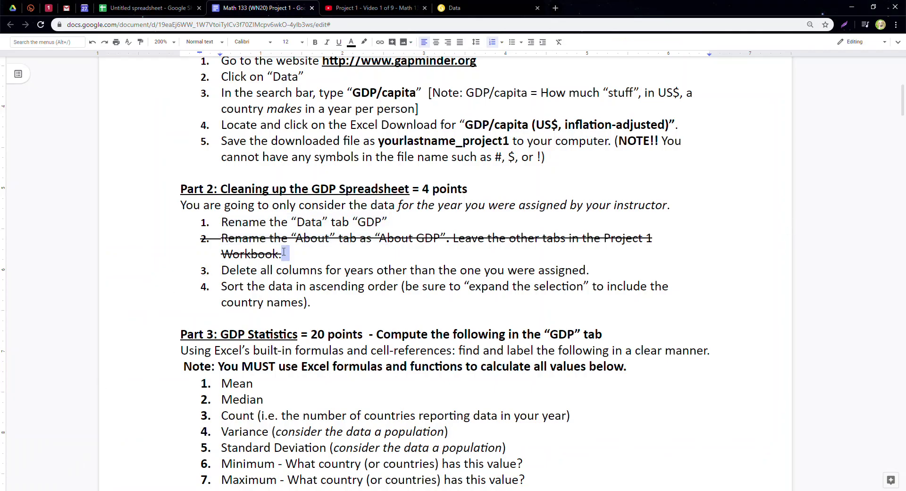
left_click_drag(283, 254, 216, 236)
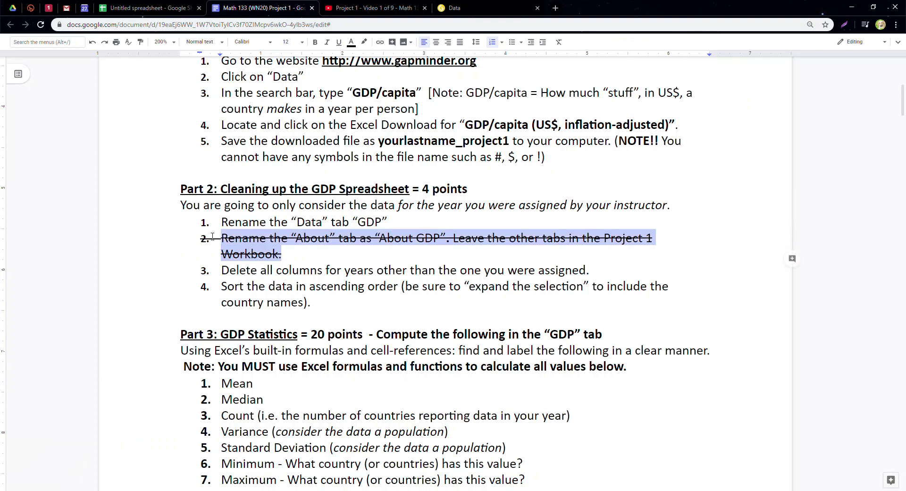
left_click(297, 258)
left_click_drag(296, 258, 215, 233)
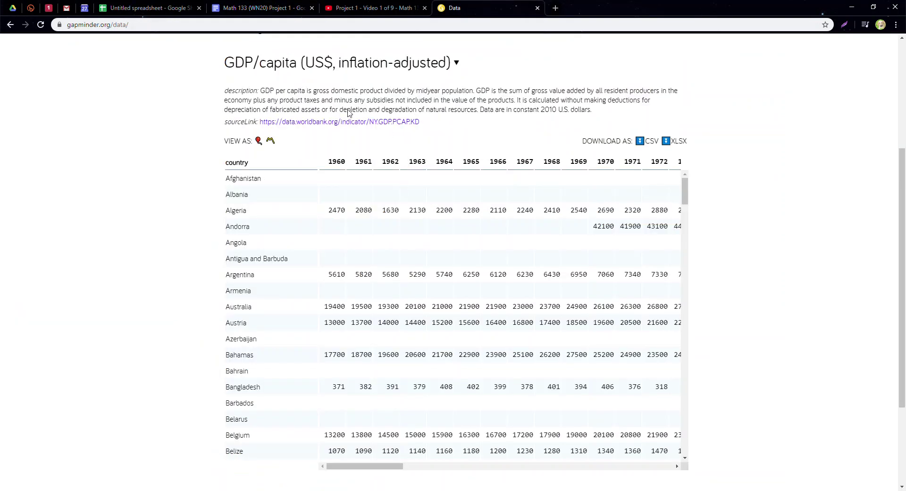
scroll(231, 226, "up", 3)
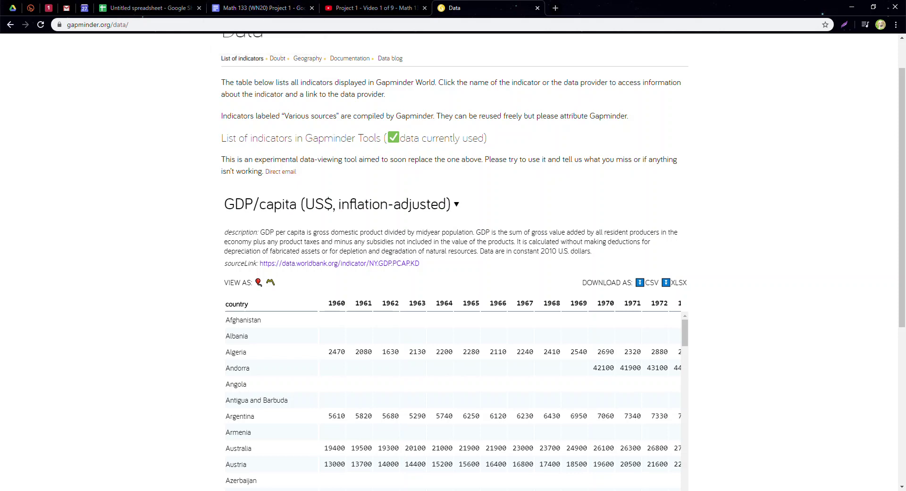
- Return to the Excel workbook and look over the country and 1960 data down to the last row
left_click(178, 476)
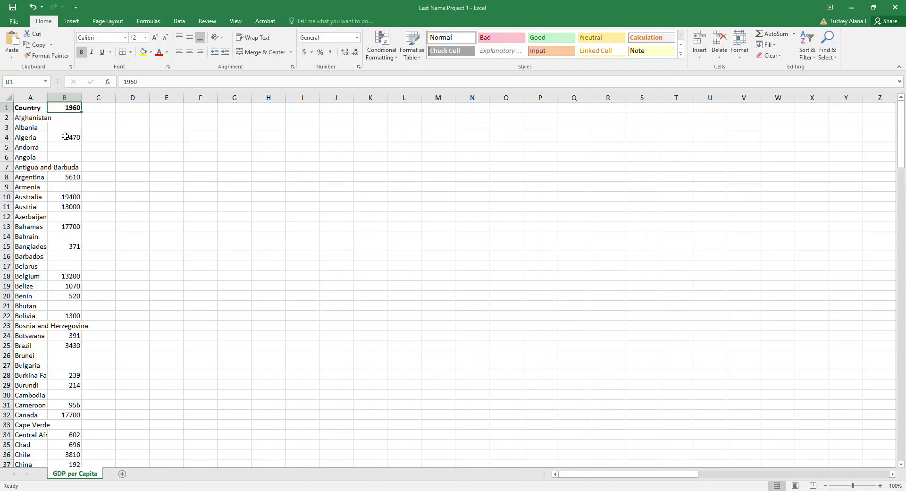
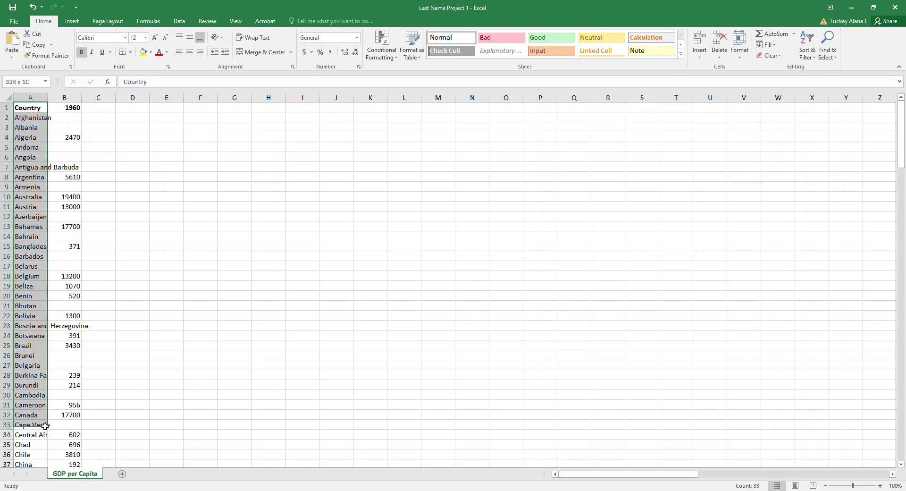
scroll(75, 349, "down", 20)
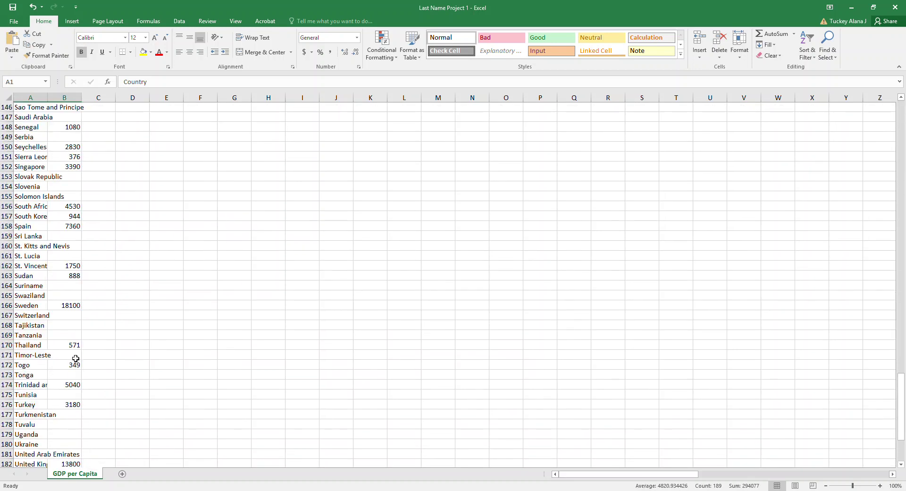
scroll(66, 306, "up", 2)
left_click_drag(64, 208, 42, 92)
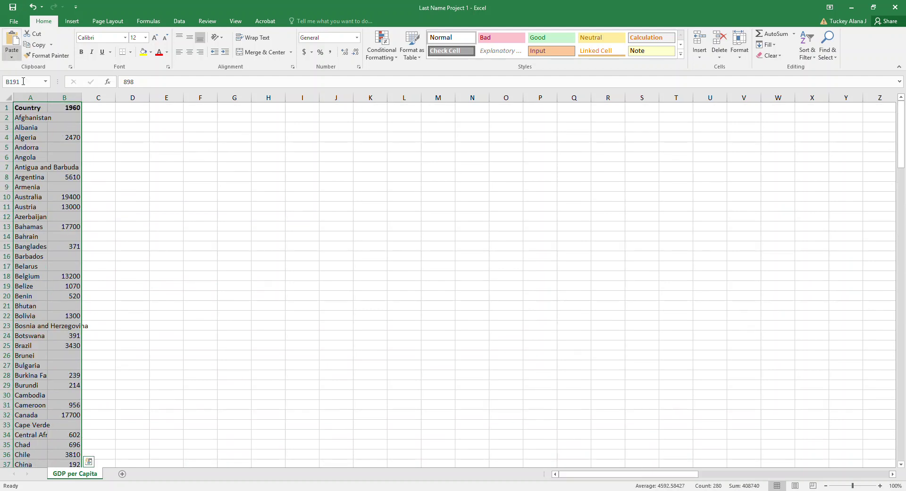
- Select the country and 1960 data from the header row through row 191
left_click(33, 117)
left_click(32, 106)
double_click(33, 107)
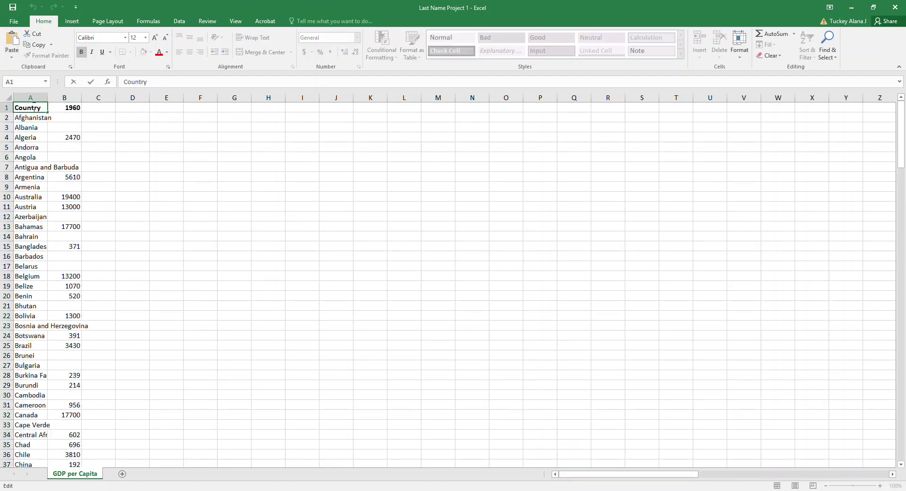
left_click(31, 117)
left_click(29, 107)
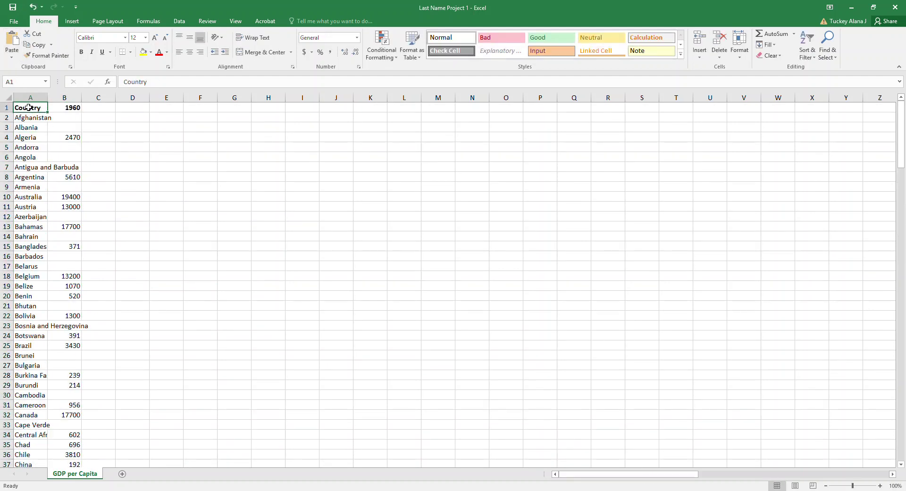
left_click_drag(39, 110, 62, 447)
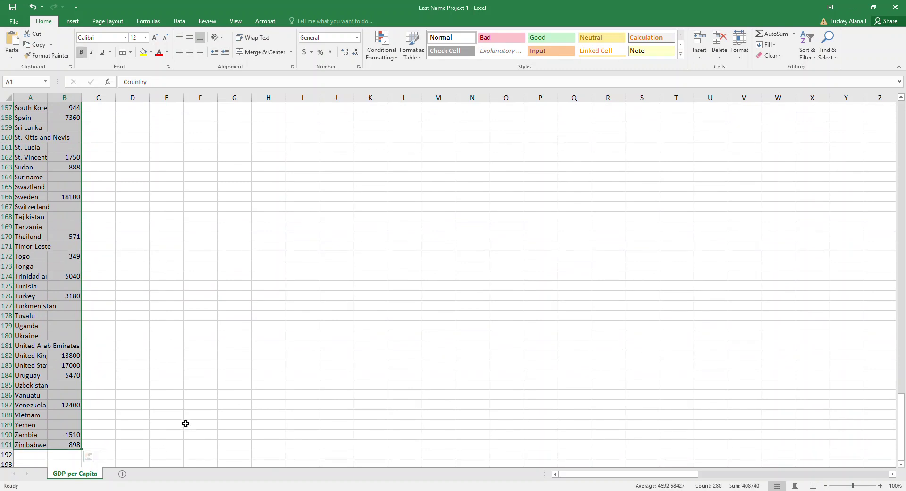
left_click(38, 137)
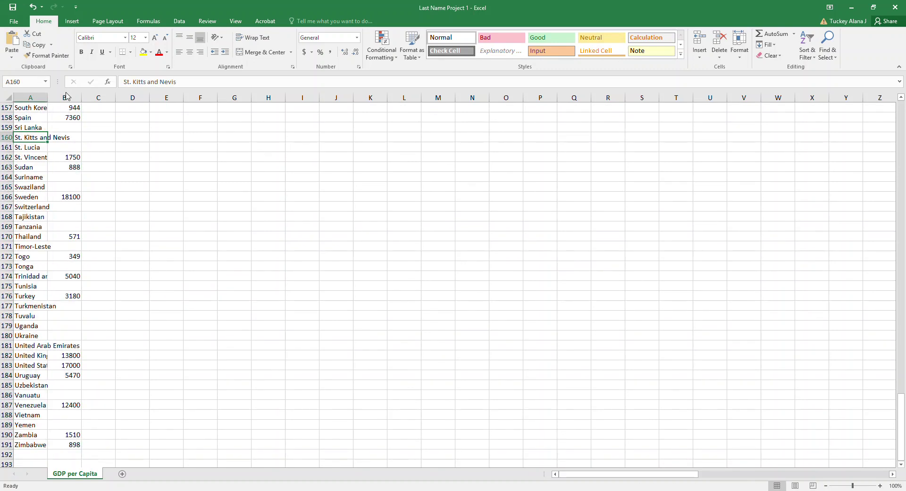
- Sort columns A and B together by the 1960 values, smallest to largest, treating the first row as headers
left_click_drag(67, 97, 30, 97)
scroll(54, 150, "up", 10)
scroll(55, 150, "up", 20)
left_click_drag(28, 97, 66, 98)
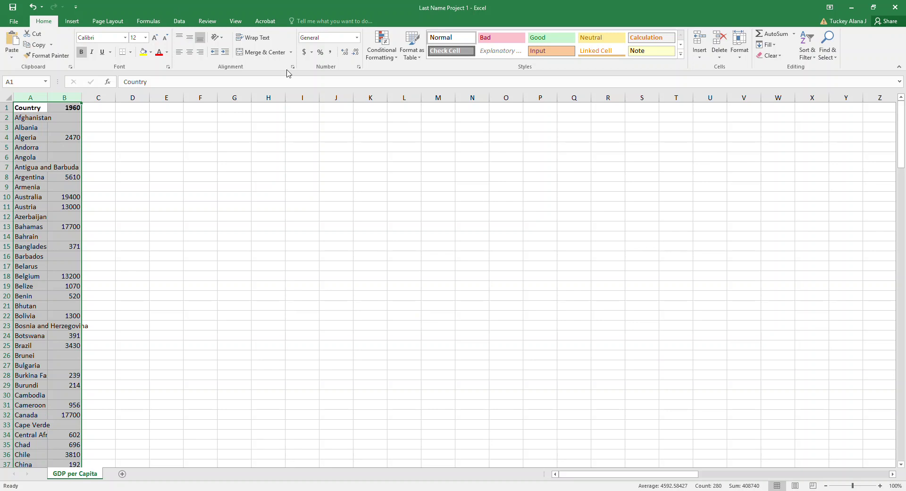
left_click(180, 22)
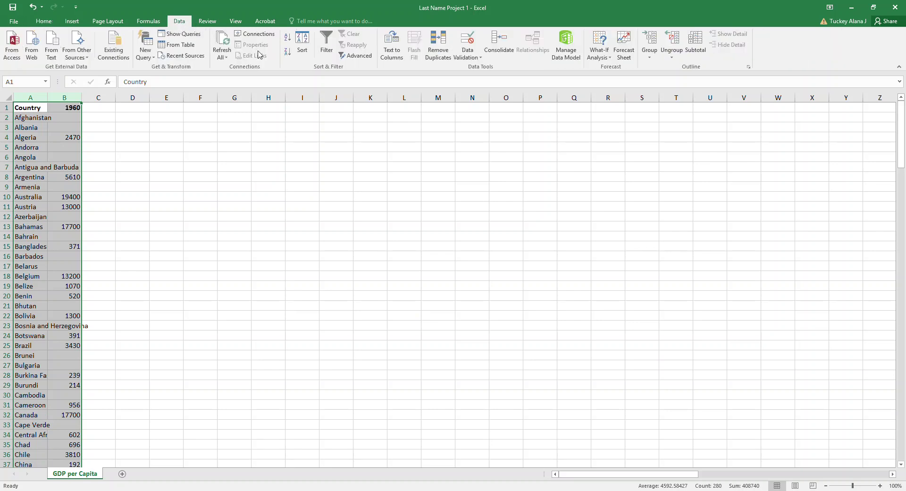
left_click(297, 49)
left_click_drag(482, 197, 162, 137)
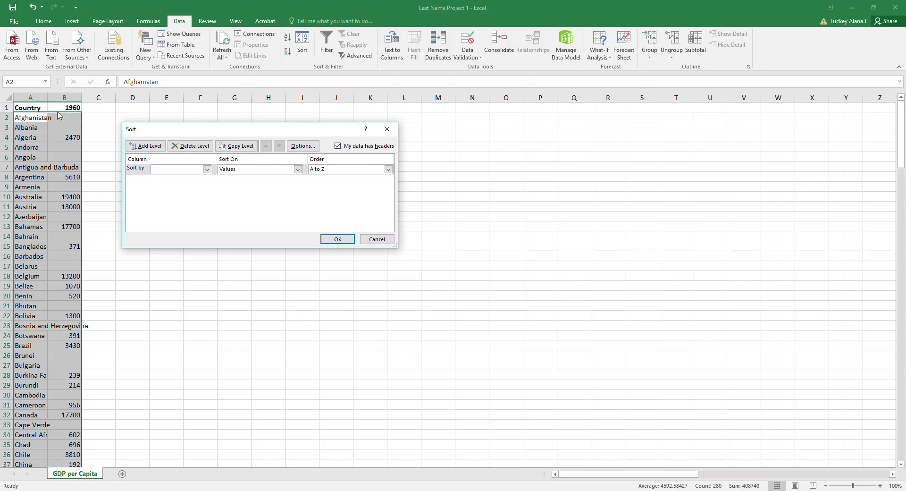
left_click(207, 169)
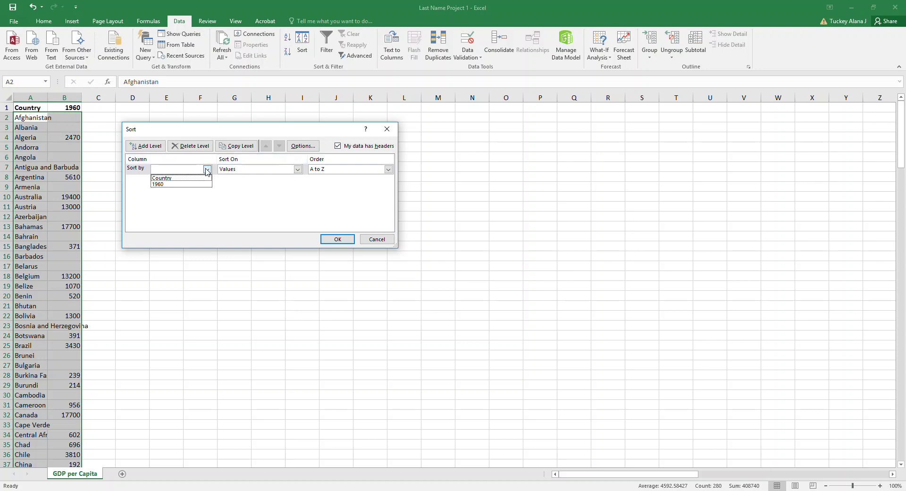
left_click(164, 184)
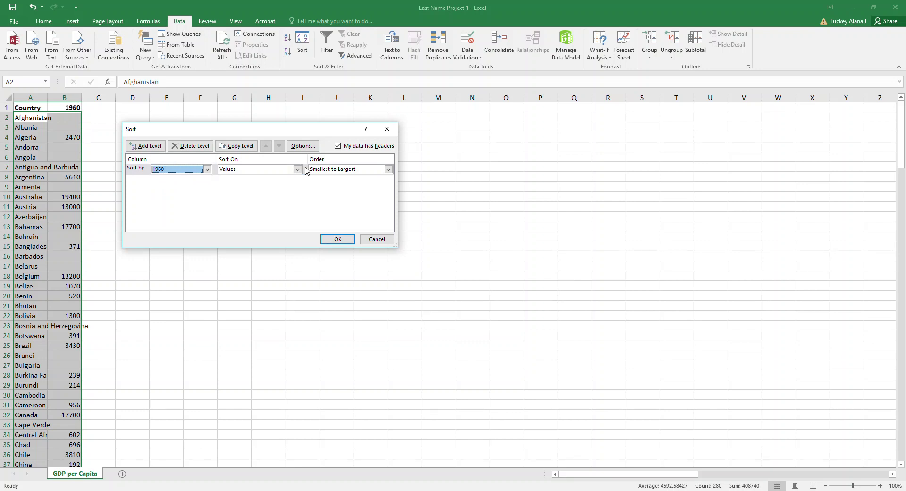
left_click(334, 171)
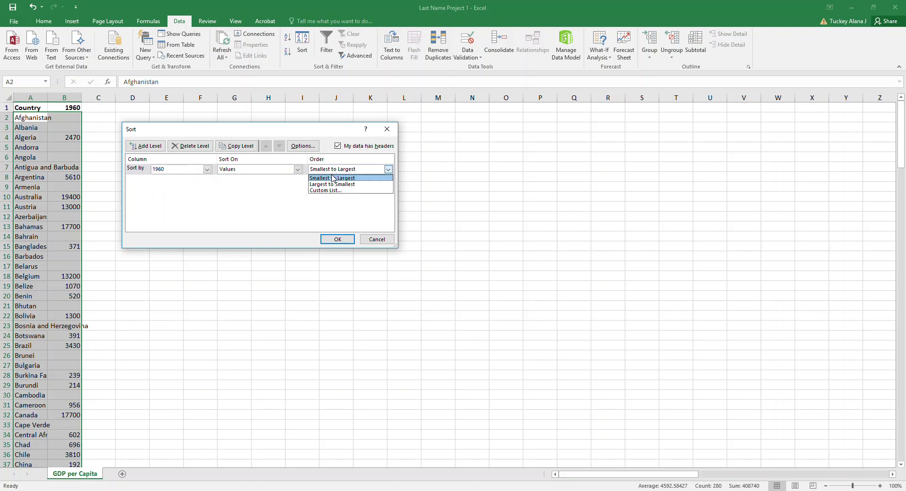
left_click(332, 178)
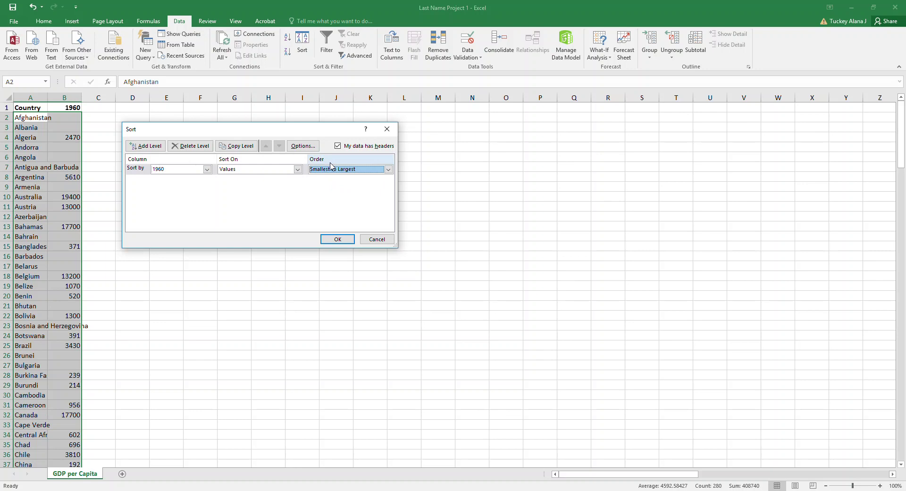
left_click(338, 239)
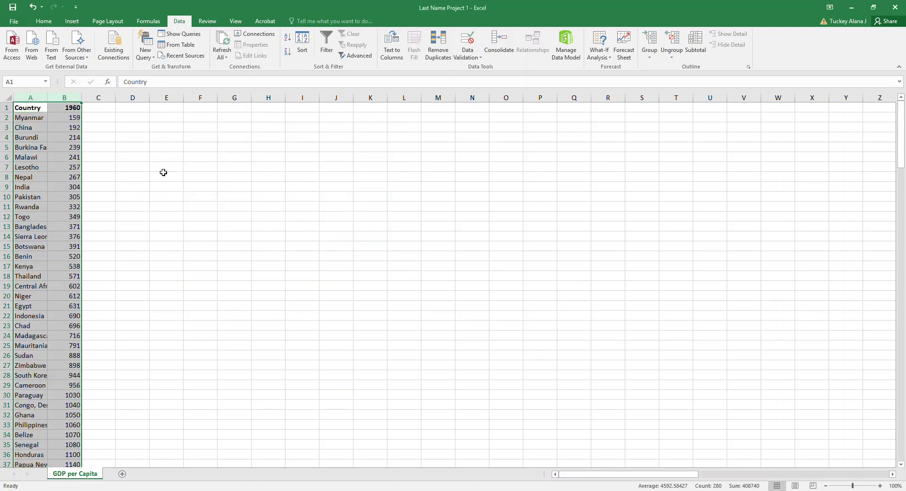
- Look over the sorted list from the lowest values down through the countries with blank 1960 cells, starting at row 90
left_click(78, 128)
left_click_drag(68, 119, 31, 127)
scroll(46, 168, "down", 8)
scroll(46, 168, "down", 17)
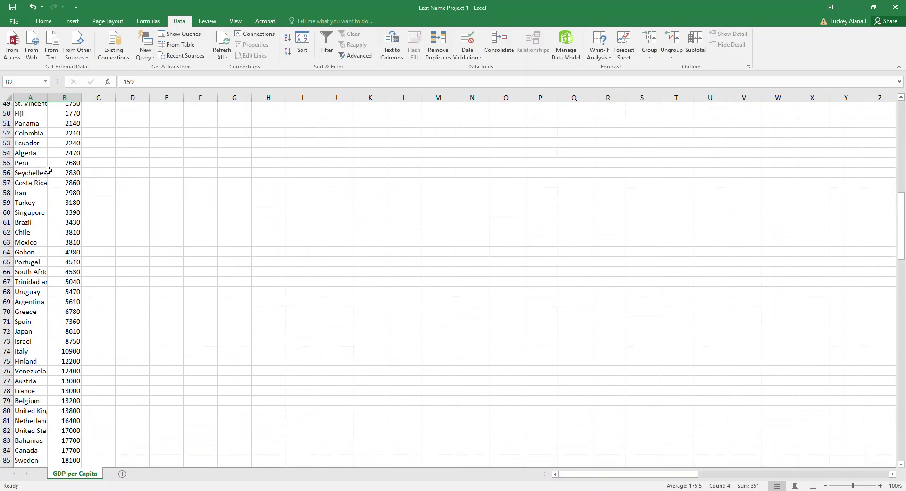
scroll(51, 175, "down", 1)
left_click_drag(67, 206, 62, 467)
scroll(60, 427, "down", 3)
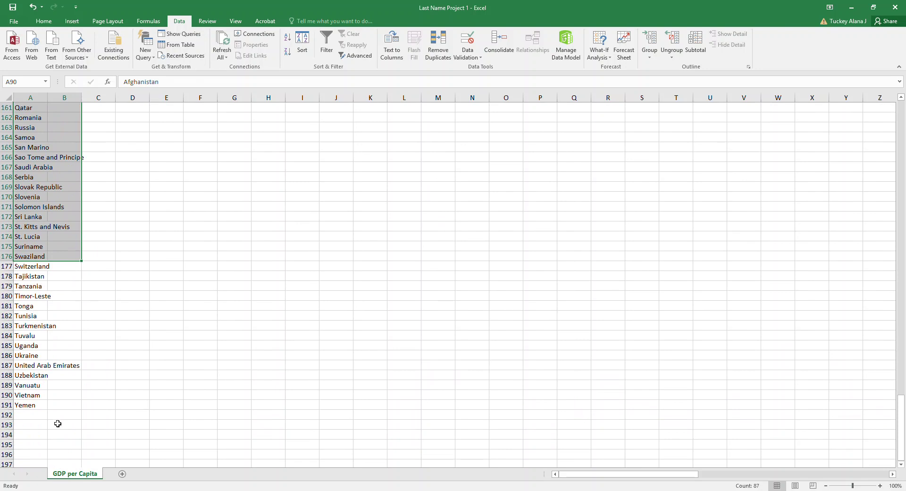
scroll(51, 397, "up", 11)
scroll(52, 396, "up", 20)
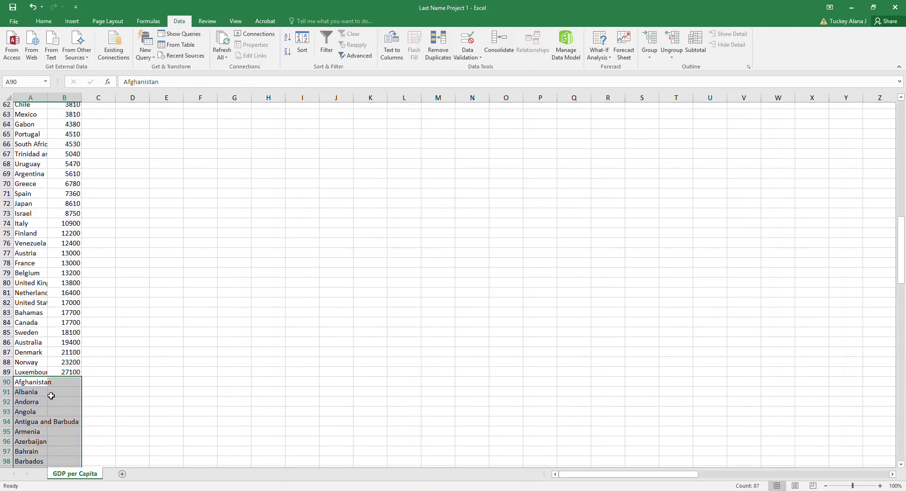
- Widen the Country column and autofit it to its longest country name
left_click_drag(48, 98, 65, 95)
left_click(57, 146)
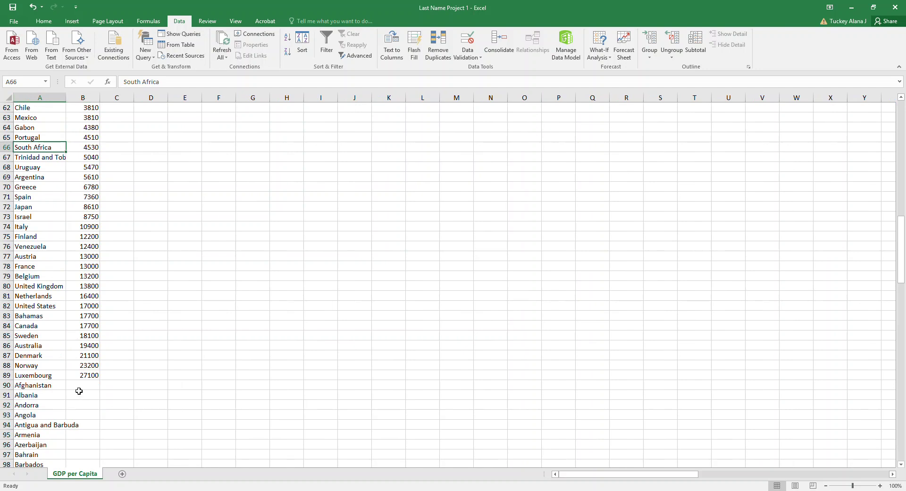
left_click_drag(80, 376, 10, 36)
left_click_drag(14, 97, 38, 96)
left_click(52, 127)
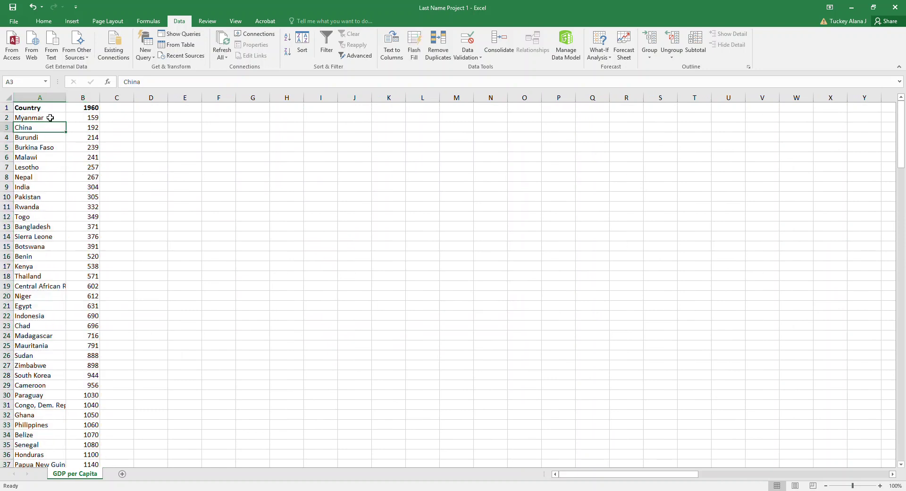
left_click(37, 117)
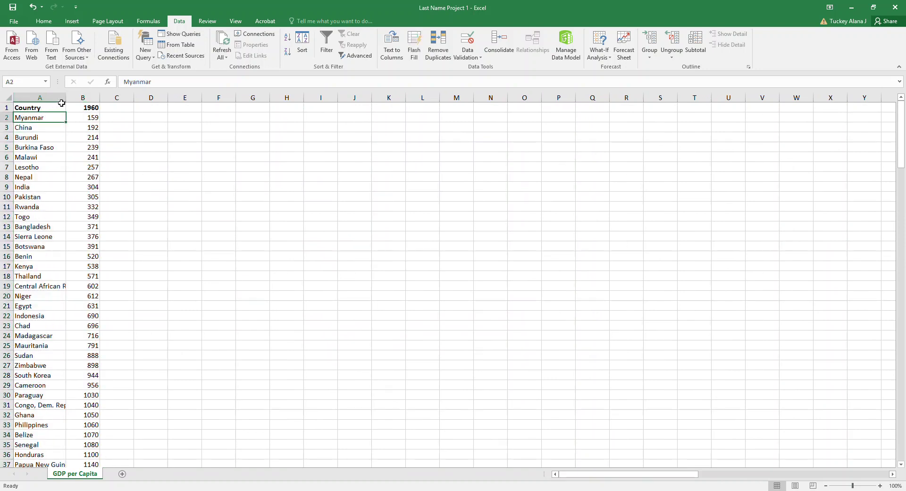
left_click(34, 146)
left_click(37, 287)
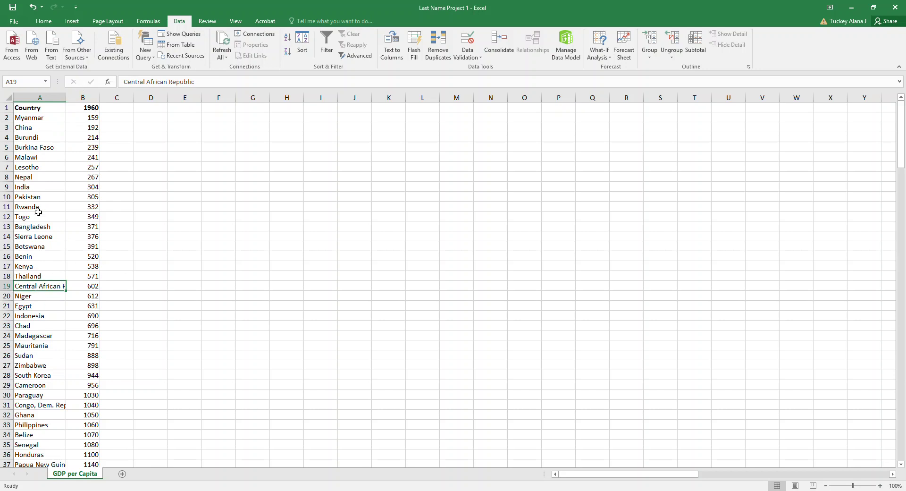
left_click(54, 204)
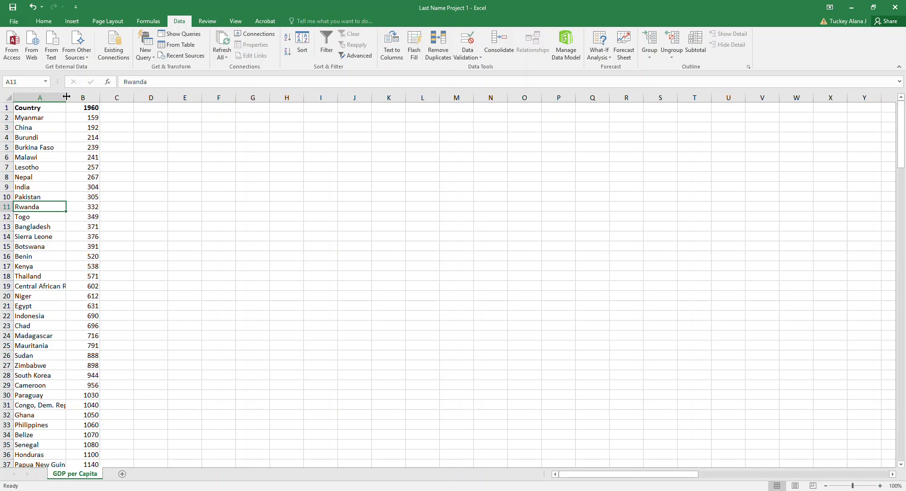
double_click(66, 96)
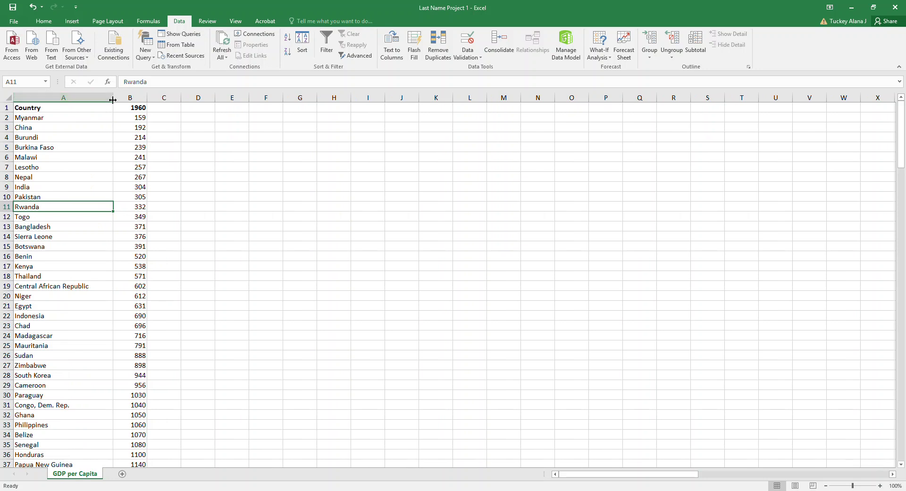
- Check the country names farther down the autofitted column and go back to the first row
scroll(97, 173, "down", 9)
left_click(78, 312)
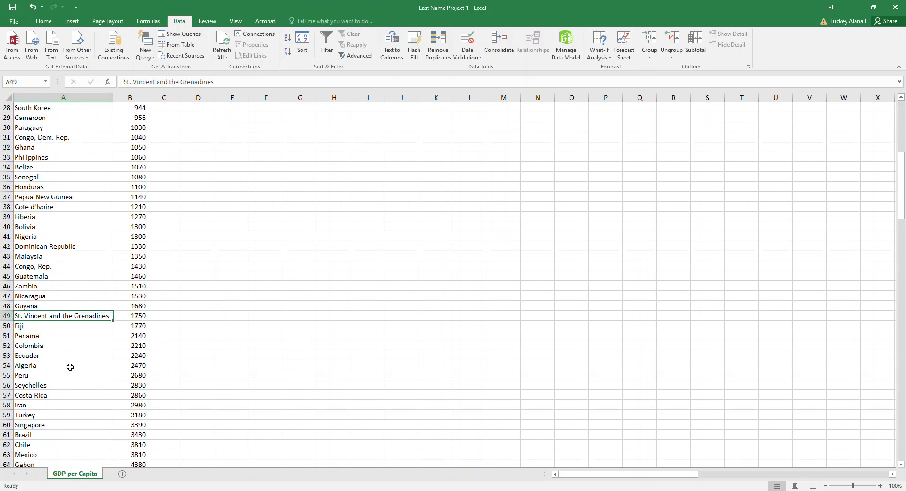
scroll(70, 367, "down", 20)
scroll(70, 360, "down", 6)
scroll(70, 359, "up", 20)
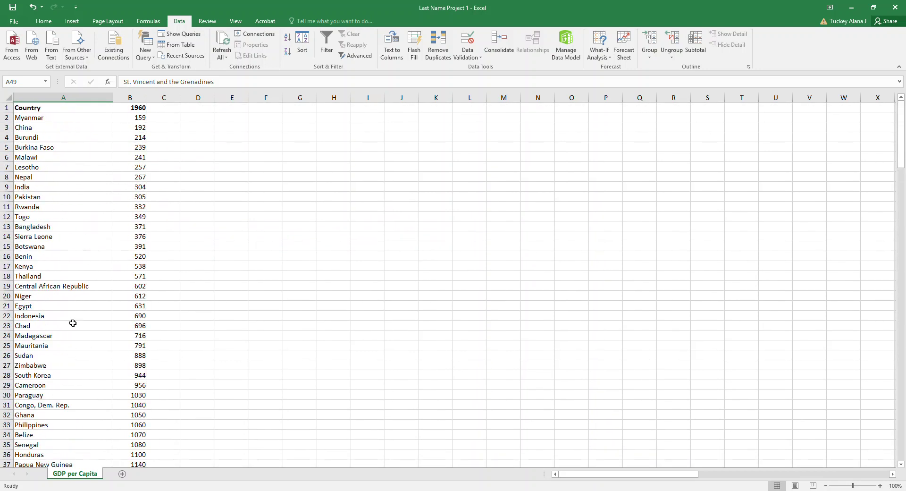
- Narrow the Country column and autofit it again to the longest name
left_click_drag(113, 94, 81, 98)
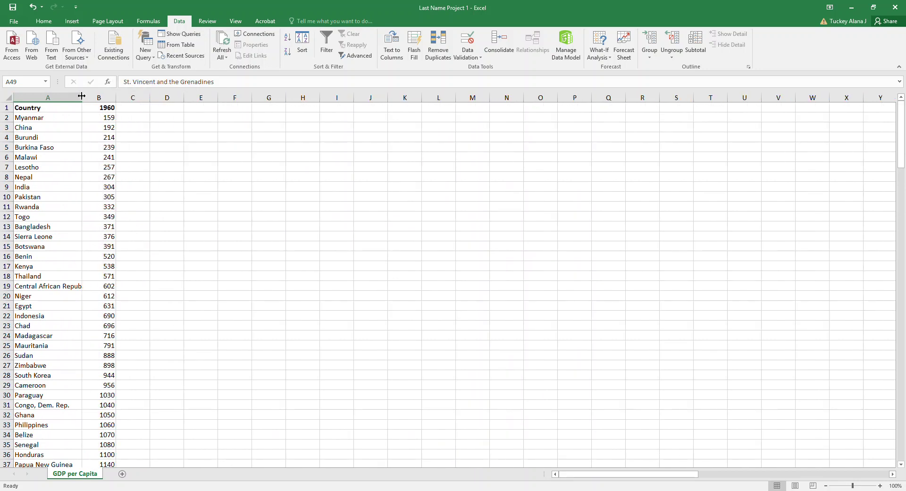
double_click(81, 96)
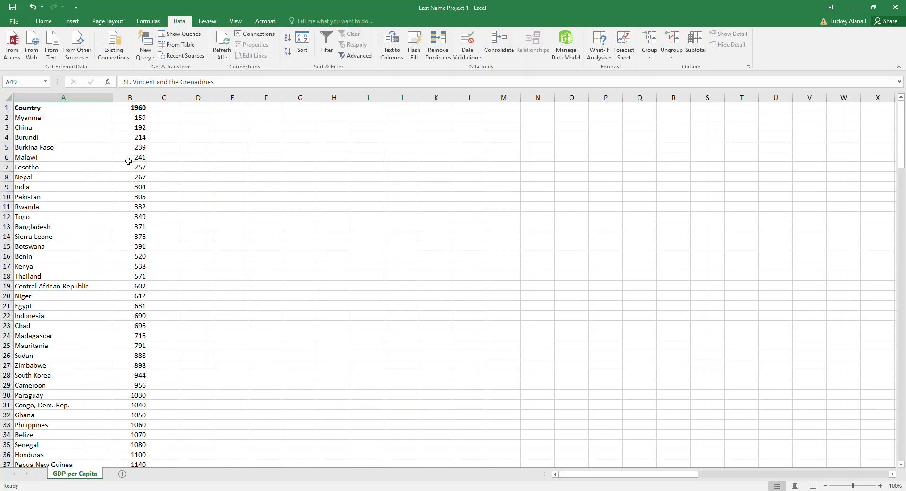
left_click(115, 150)
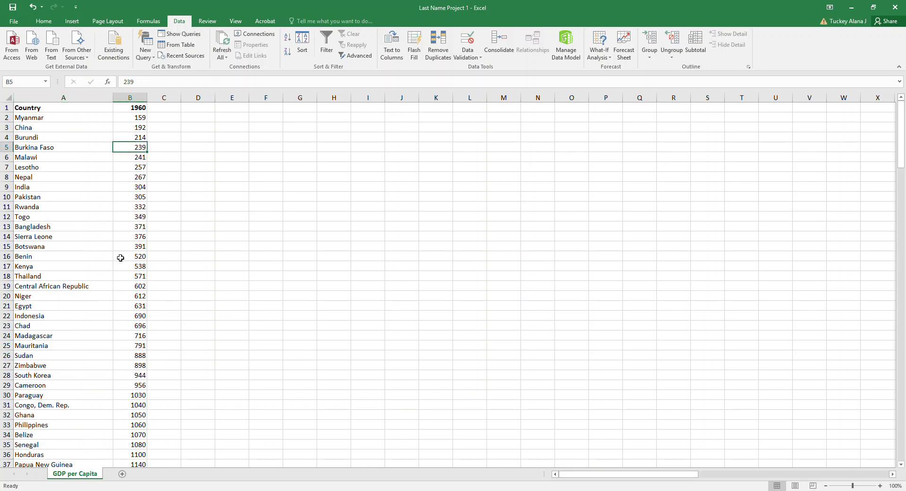
- Highlight the countries with 1960 data, from the header through row 89, and go back to the first row
left_click_drag(91, 109, 100, 357)
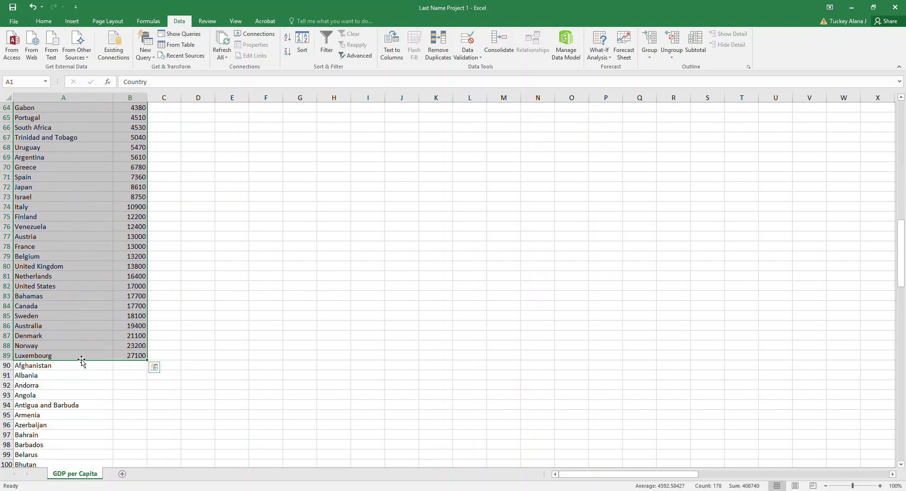
left_click(83, 384)
scroll(90, 381, "up", 1)
scroll(94, 381, "up", 20)
scroll(188, 245, "down", 2)
left_click(205, 203)
scroll(201, 198, "up", 2)
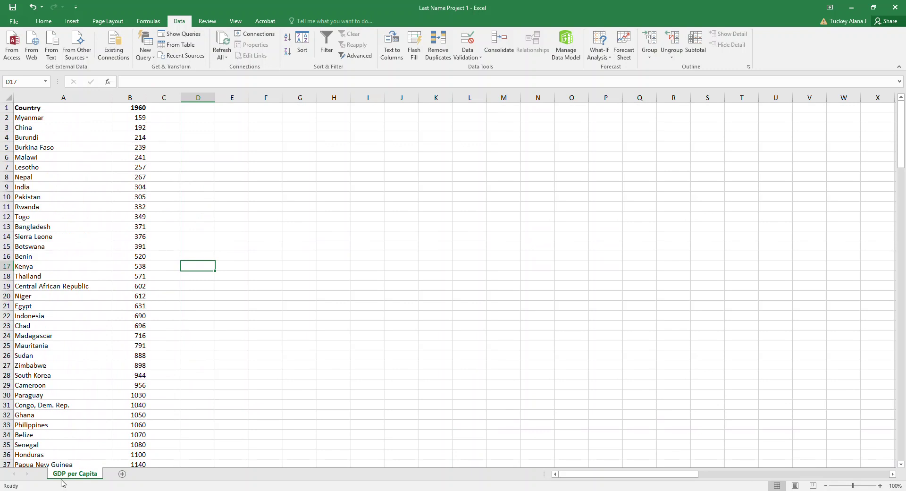
- Review the Part 2 column-deletion and ascending-sort instructions in the browser's Math 133 project document, and return to the Excel workbook
mouse_move(94, 482)
left_click(52, 453)
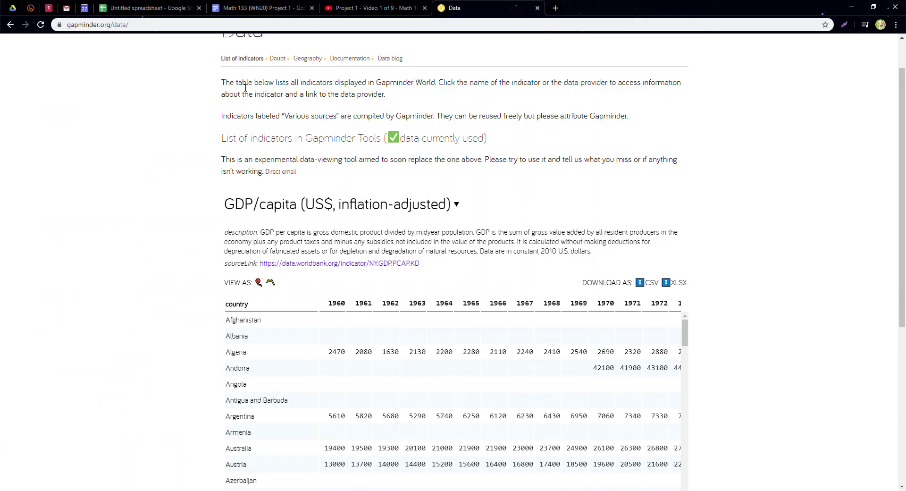
left_click(257, 8)
left_click(302, 265)
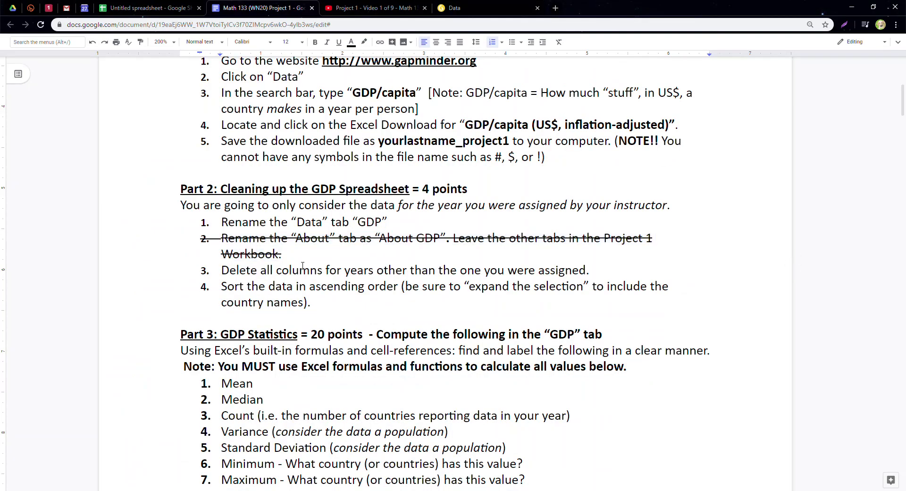
left_click_drag(228, 273, 546, 286)
left_click(312, 302)
left_click_drag(311, 301, 235, 283)
left_click(271, 291)
left_click_drag(220, 125, 294, 304)
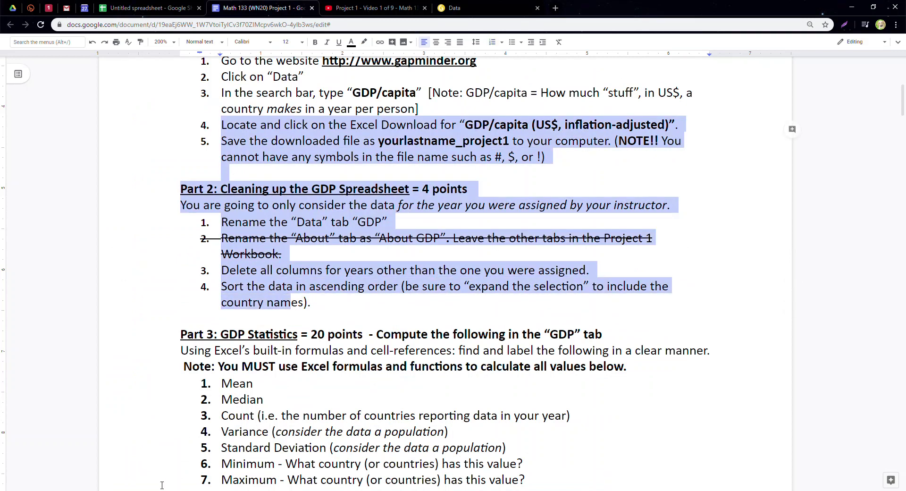
left_click(191, 448)
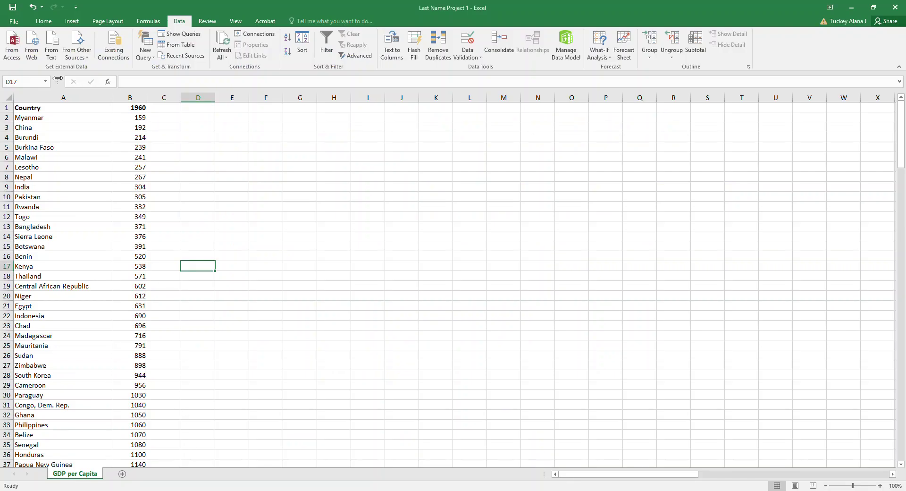
left_click(21, 21)
left_click(16, 19)
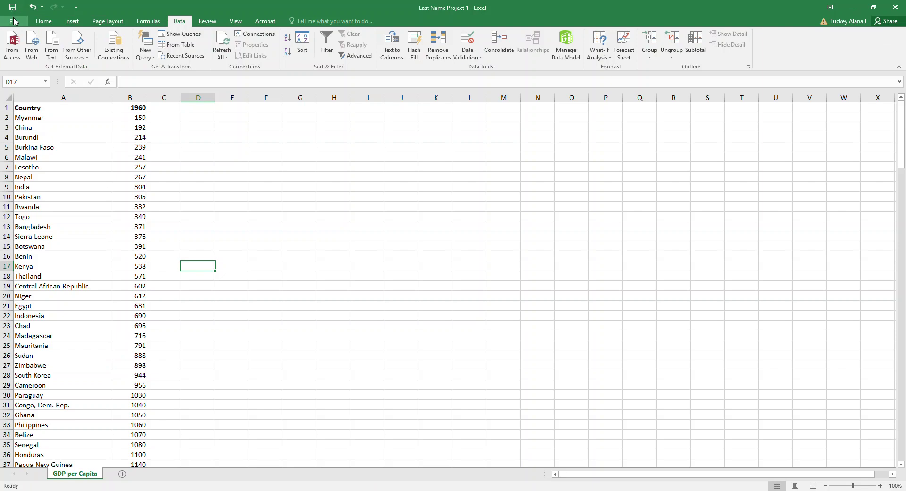
left_click(15, 24)
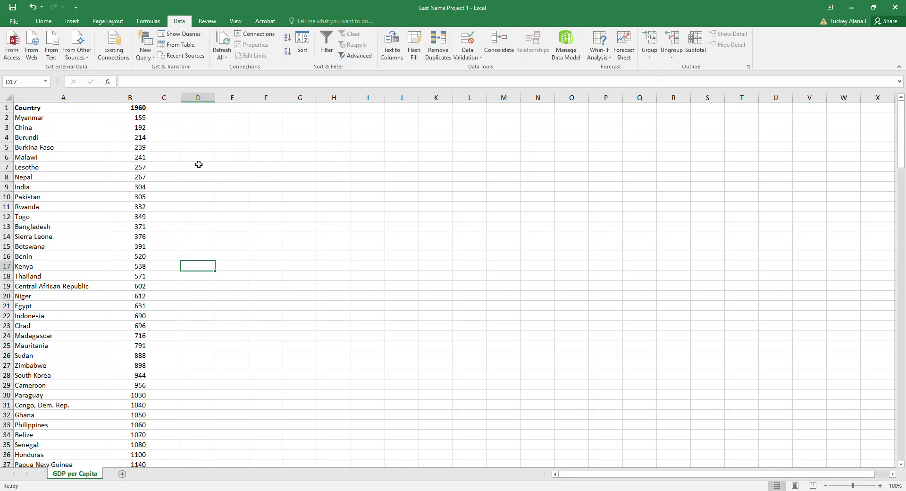
left_click(198, 166)
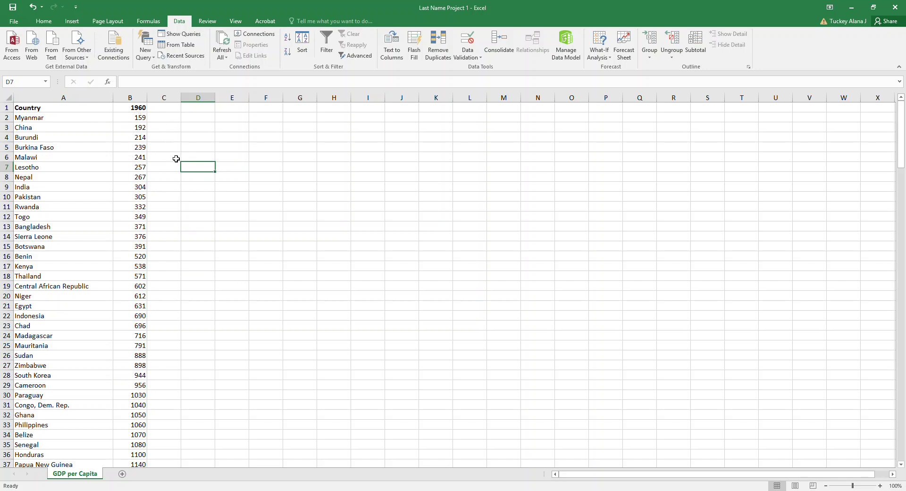
left_click(186, 178)
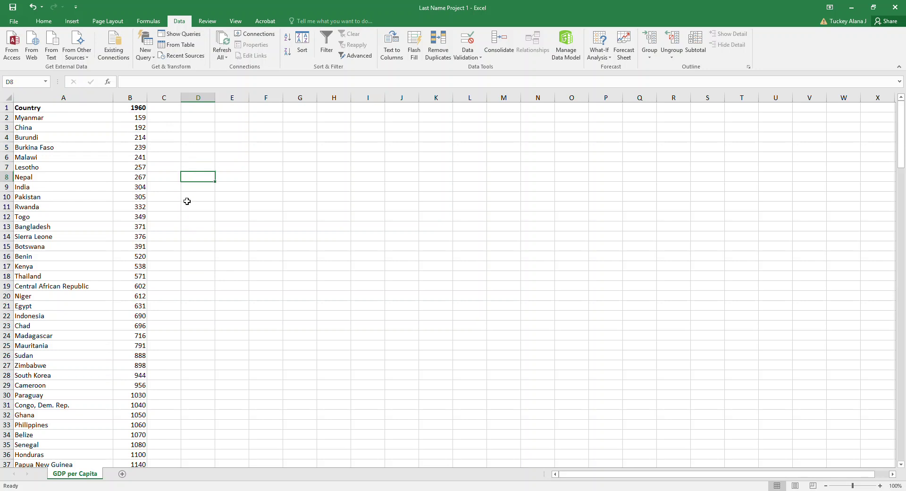